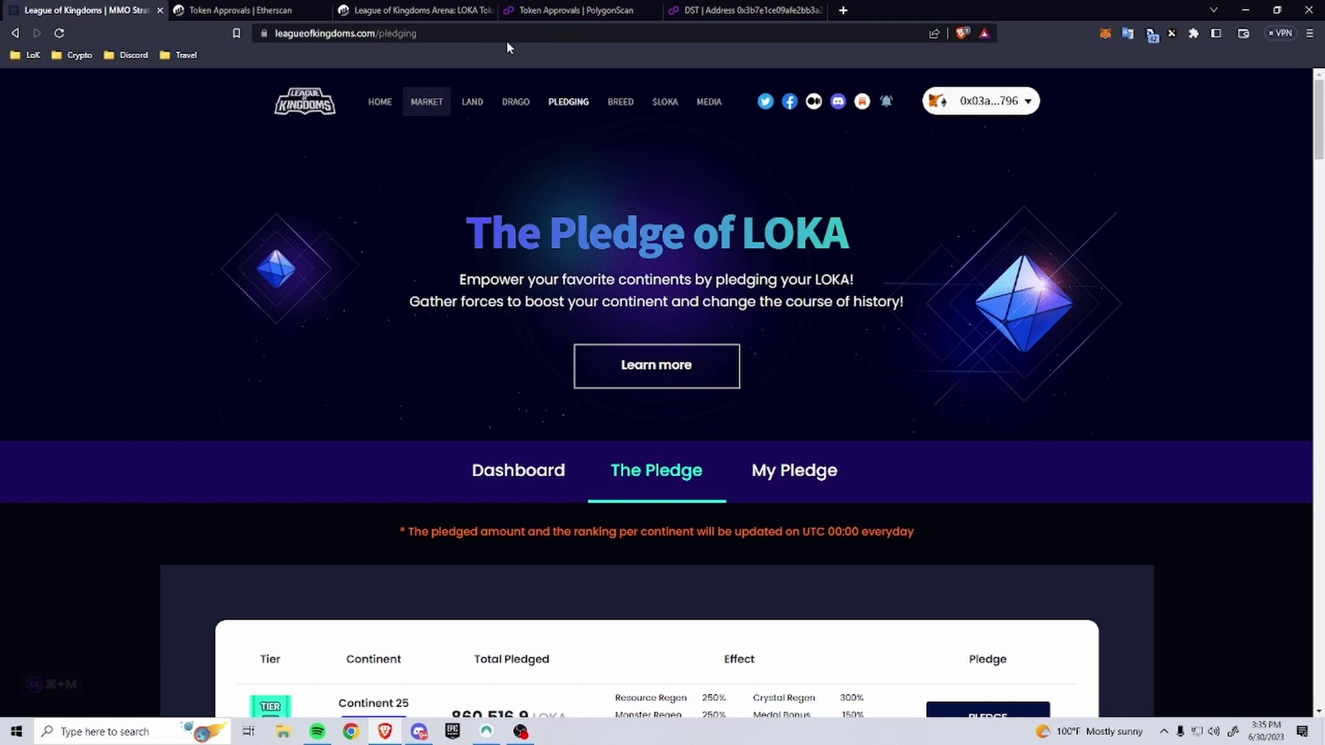
Switch to the Etherscan token approvals page listing the wallet's 6 ERC-20 approvals
{"action": "left_click", "coordinate": [237, 9]}
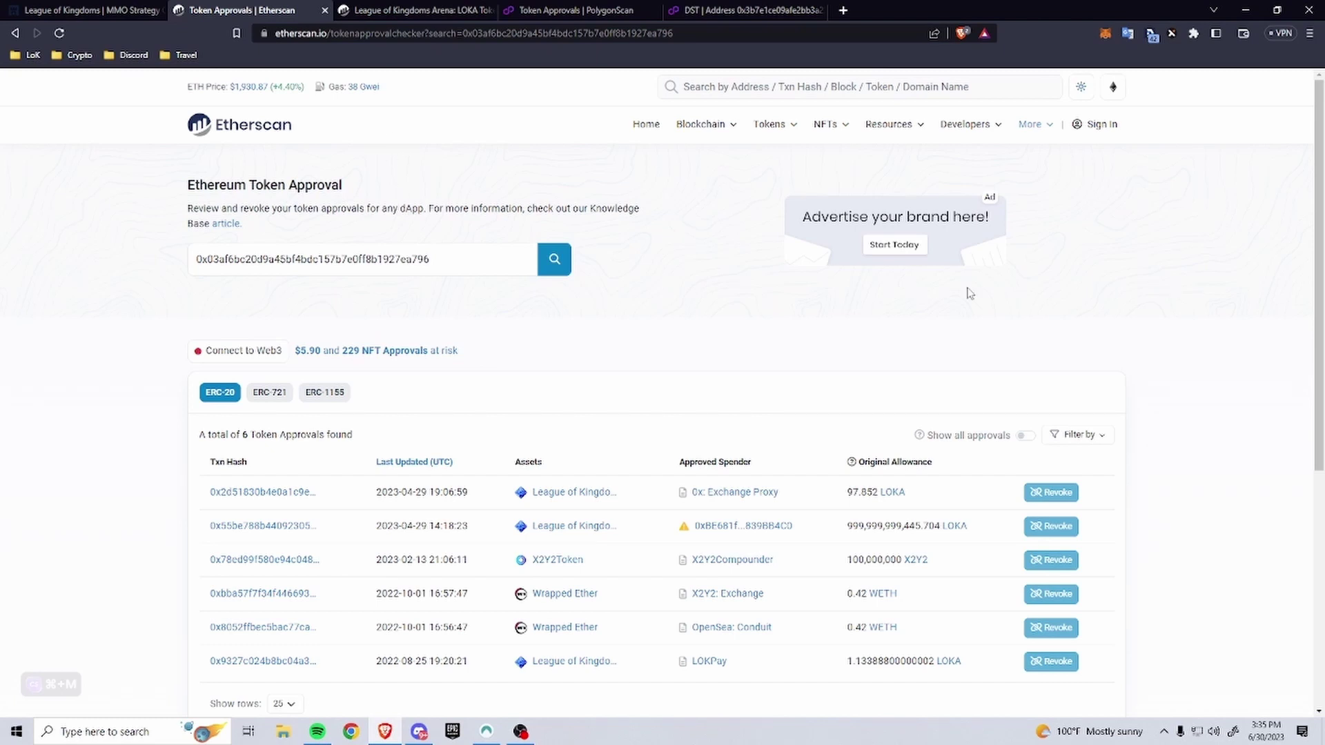
Show the PolygonScan token approvals list with its 15 approved contracts
{"action": "scroll", "coordinate": [315, 351], "scroll_direction": "down", "scroll_amount": 3}
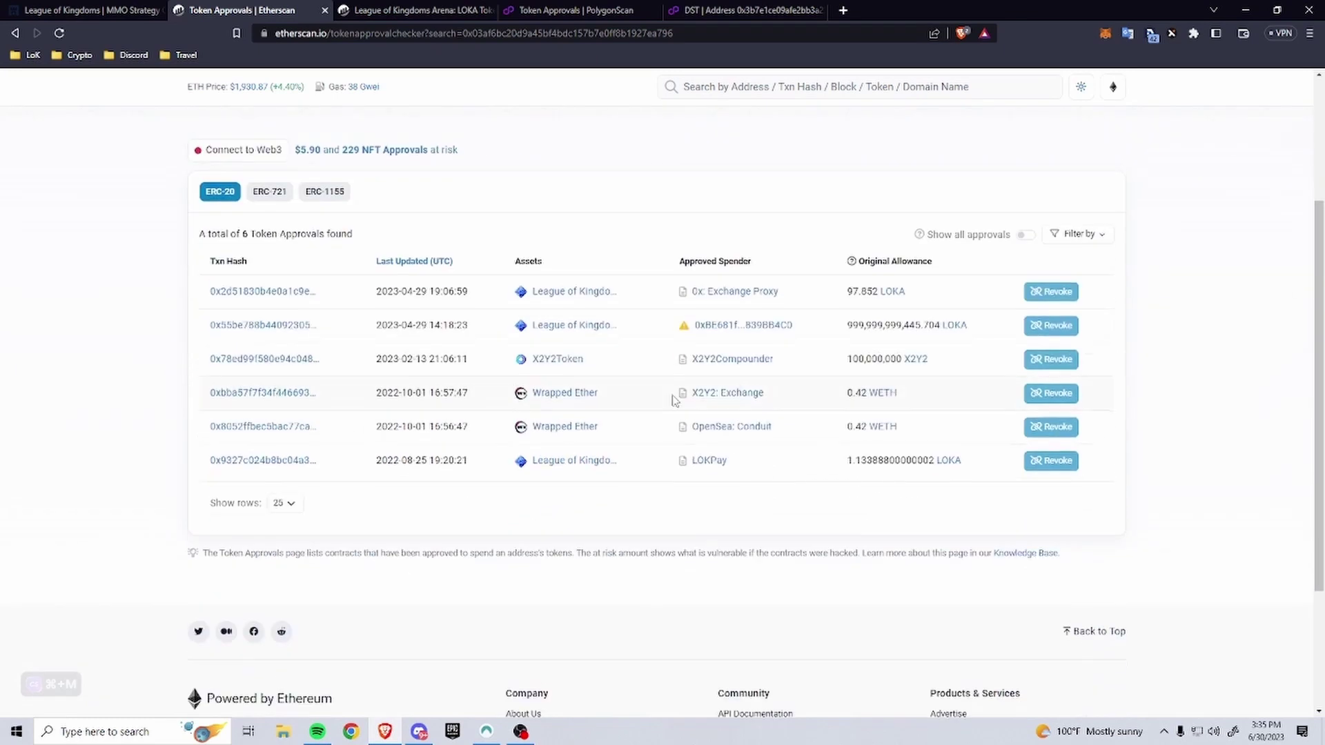
{"action": "scroll", "coordinate": [603, 379], "scroll_direction": "up", "scroll_amount": 3}
{"action": "left_click", "coordinate": [576, 10]}
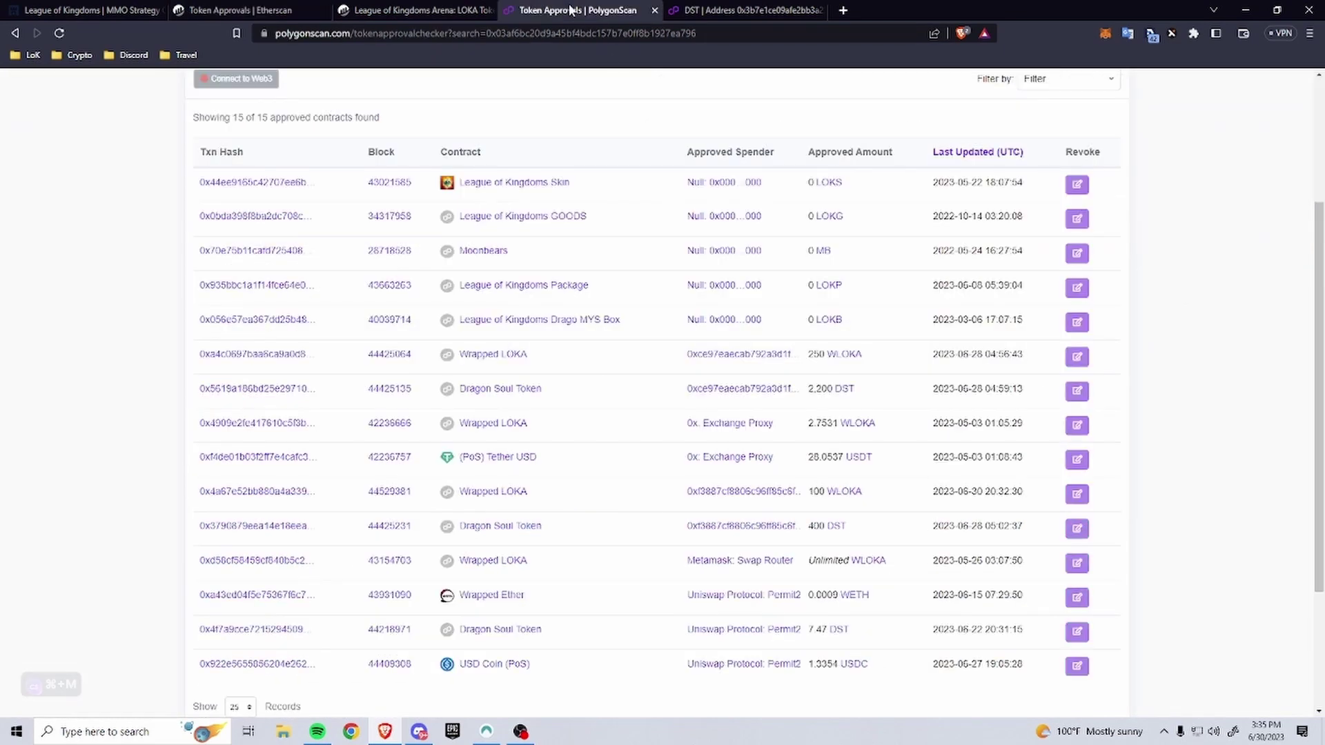
{"action": "scroll", "coordinate": [467, 325], "scroll_direction": "up", "scroll_amount": 5}
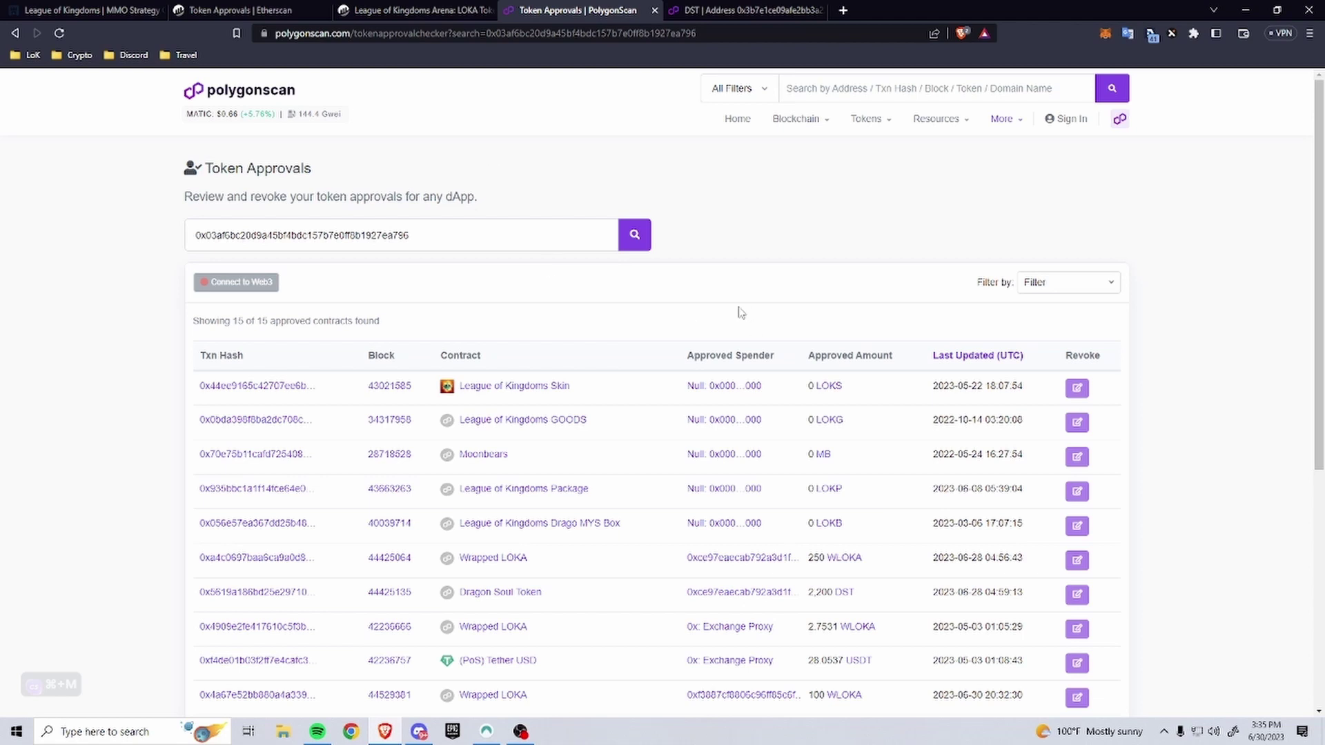
Enter an 8 LOKA pledge amount for Continent 2 on the LoK pledging page
{"action": "left_click", "coordinate": [235, 12]}
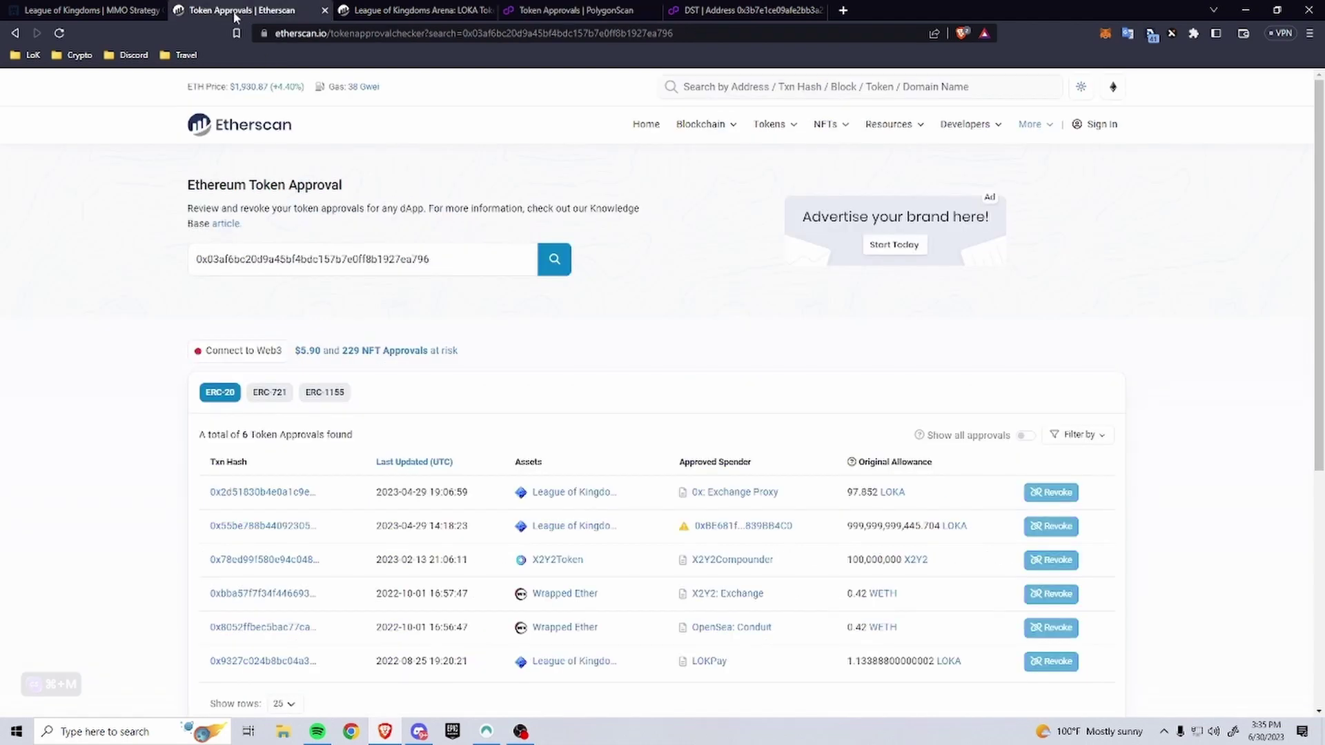
{"action": "left_click", "coordinate": [89, 10]}
{"action": "scroll", "coordinate": [789, 345], "scroll_direction": "down", "scroll_amount": 5}
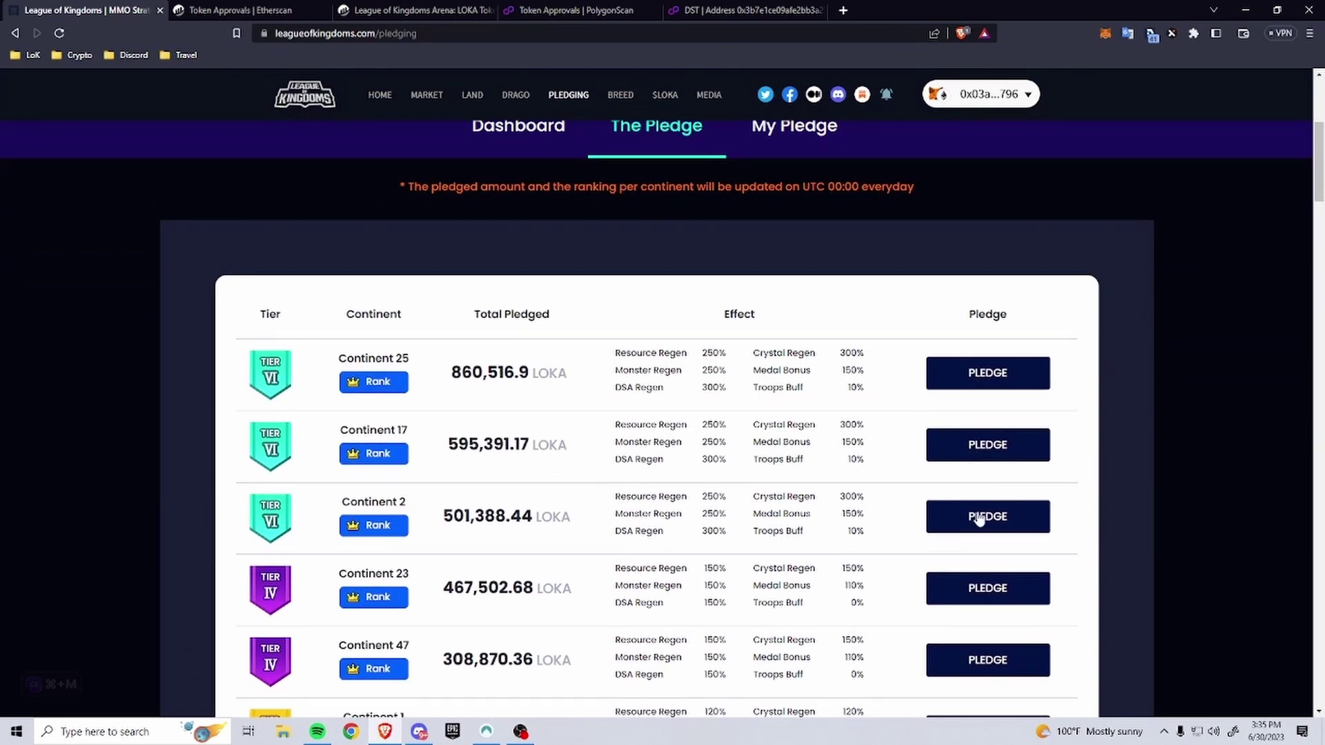
{"action": "left_click", "coordinate": [980, 518]}
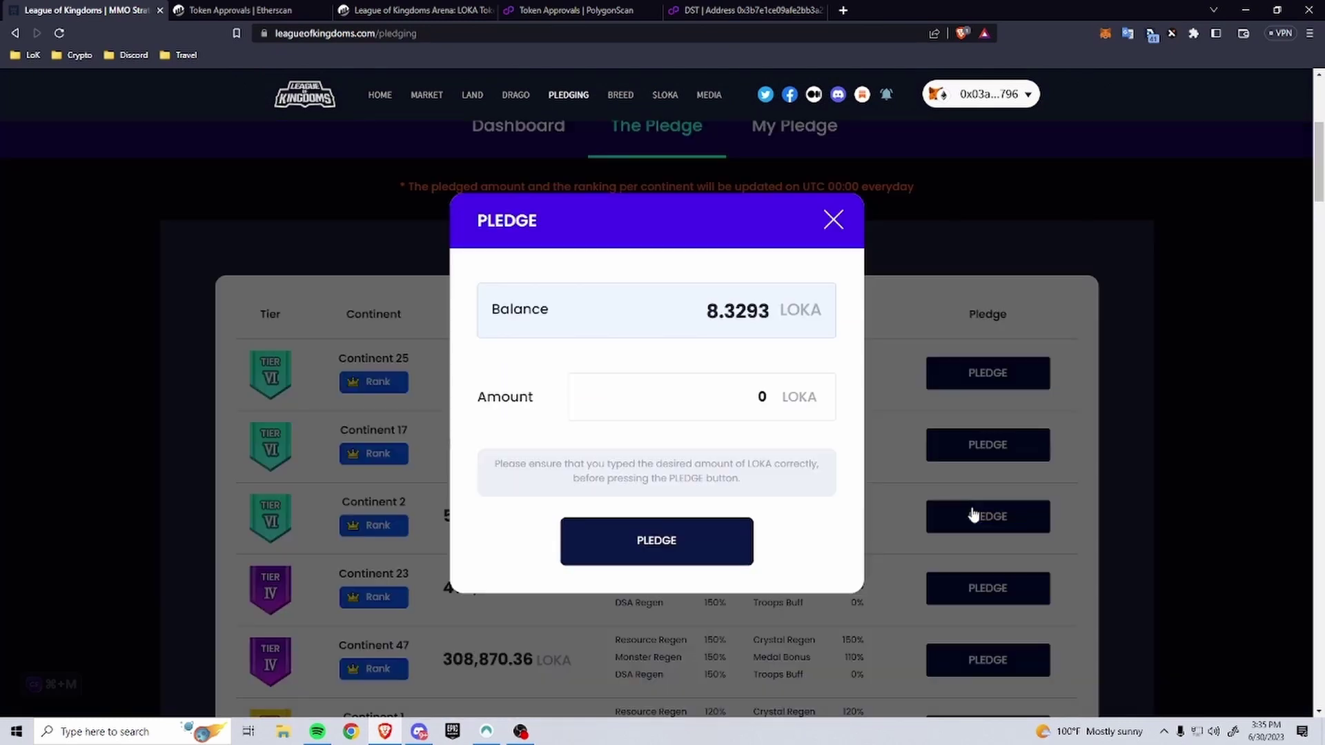
{"action": "double_click", "coordinate": [743, 404]}
{"action": "type", "text": "8"}
Submit the 8 LOKA pledge, set Market gas in MetaMask, then reject the transaction
{"action": "left_click", "coordinate": [717, 549]}
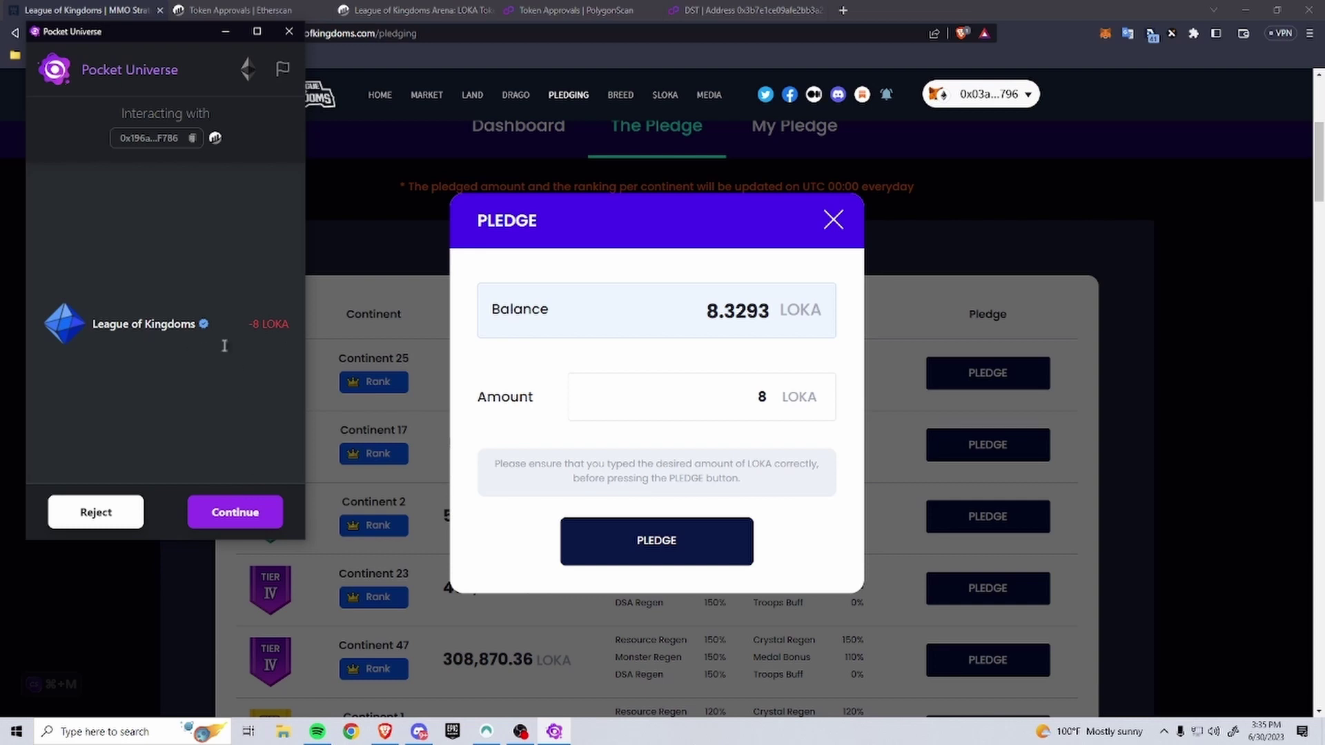
{"action": "left_click", "coordinate": [250, 524]}
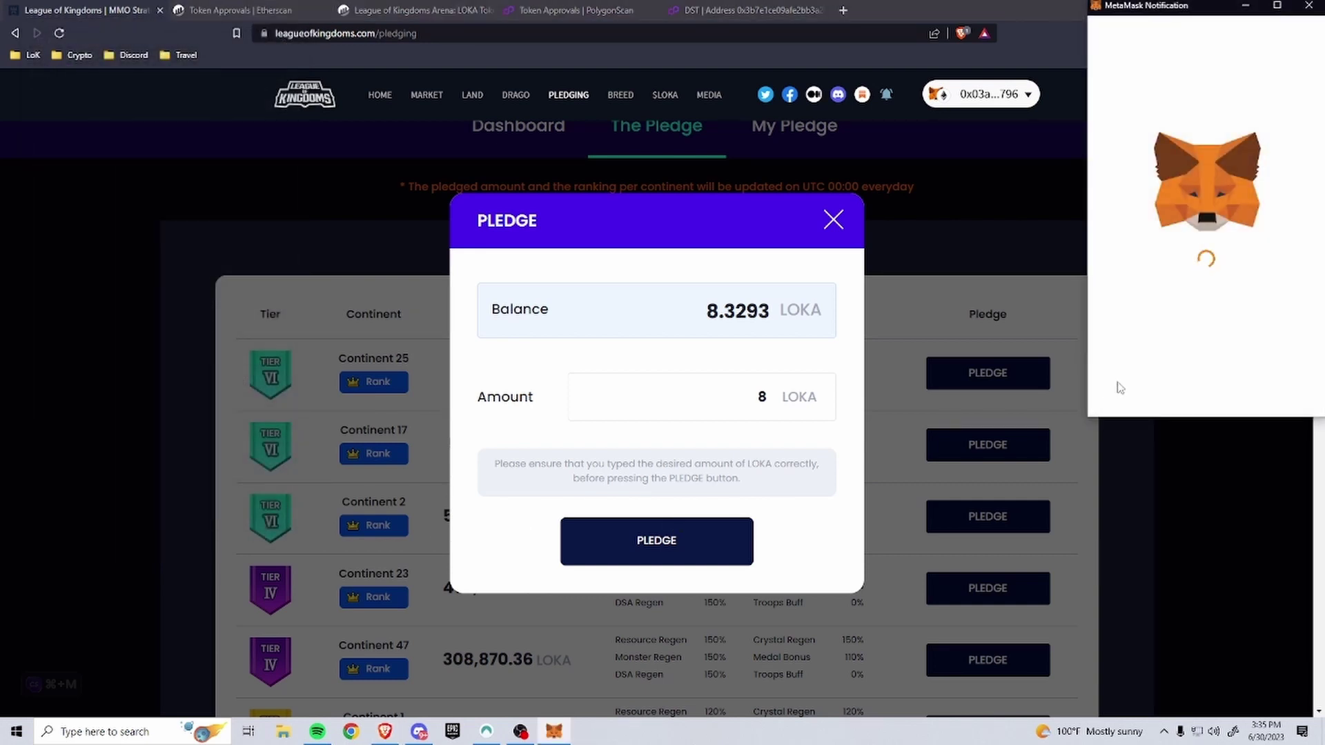
{"action": "scroll", "coordinate": [1239, 276], "scroll_direction": "down", "scroll_amount": 5}
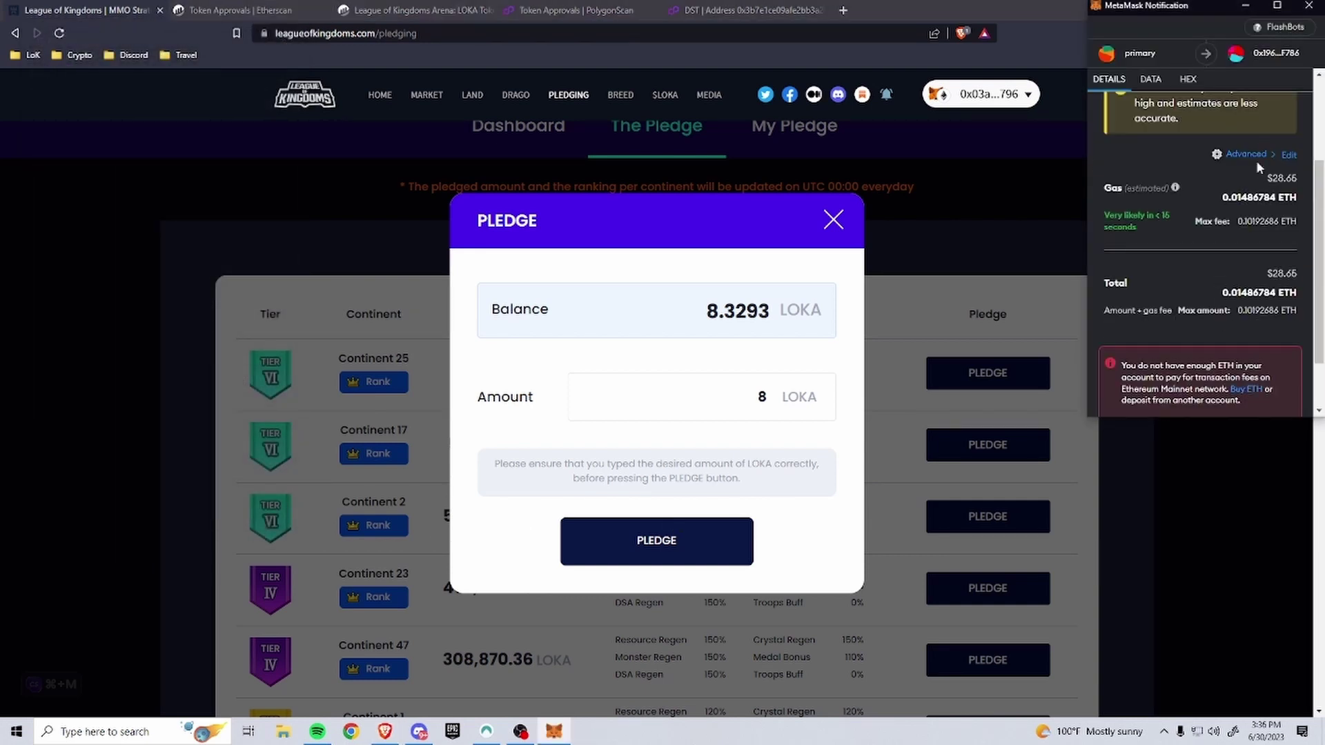
{"action": "left_click", "coordinate": [1255, 160]}
{"action": "left_click", "coordinate": [1207, 207]}
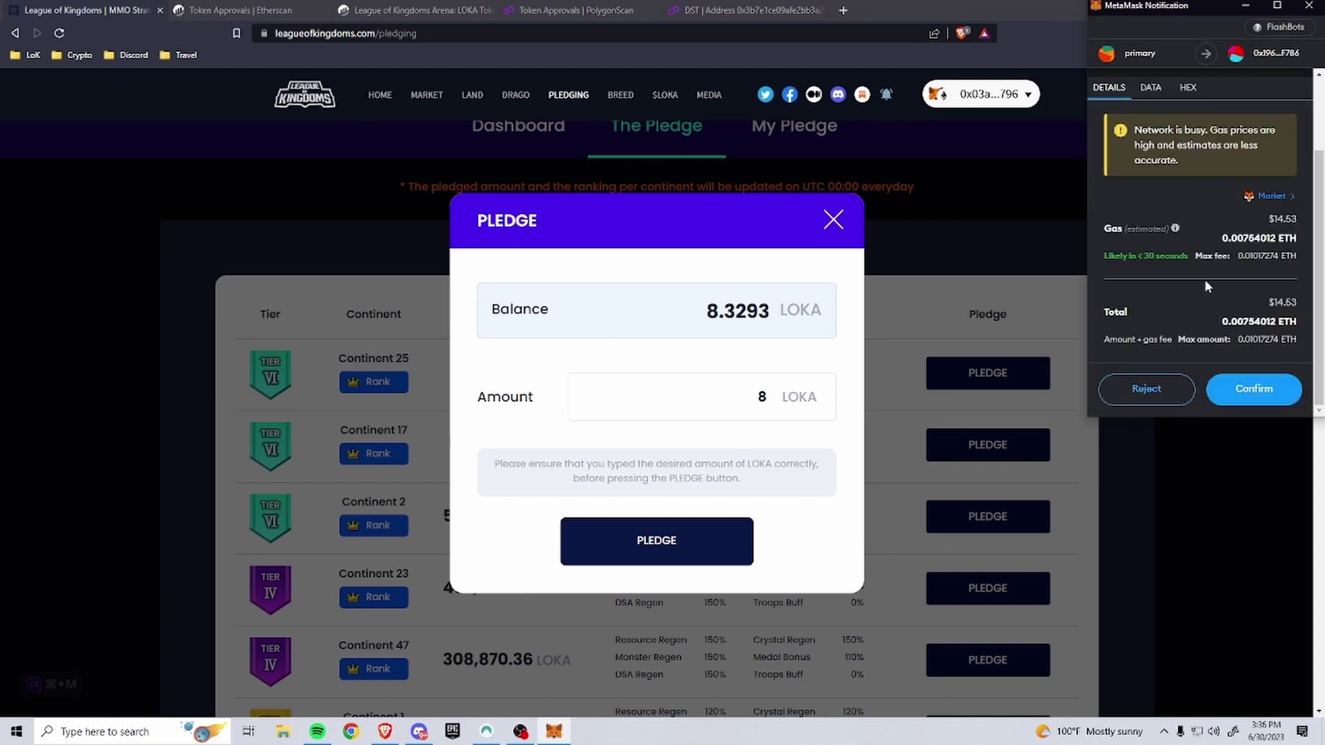
{"action": "left_click", "coordinate": [1147, 390]}
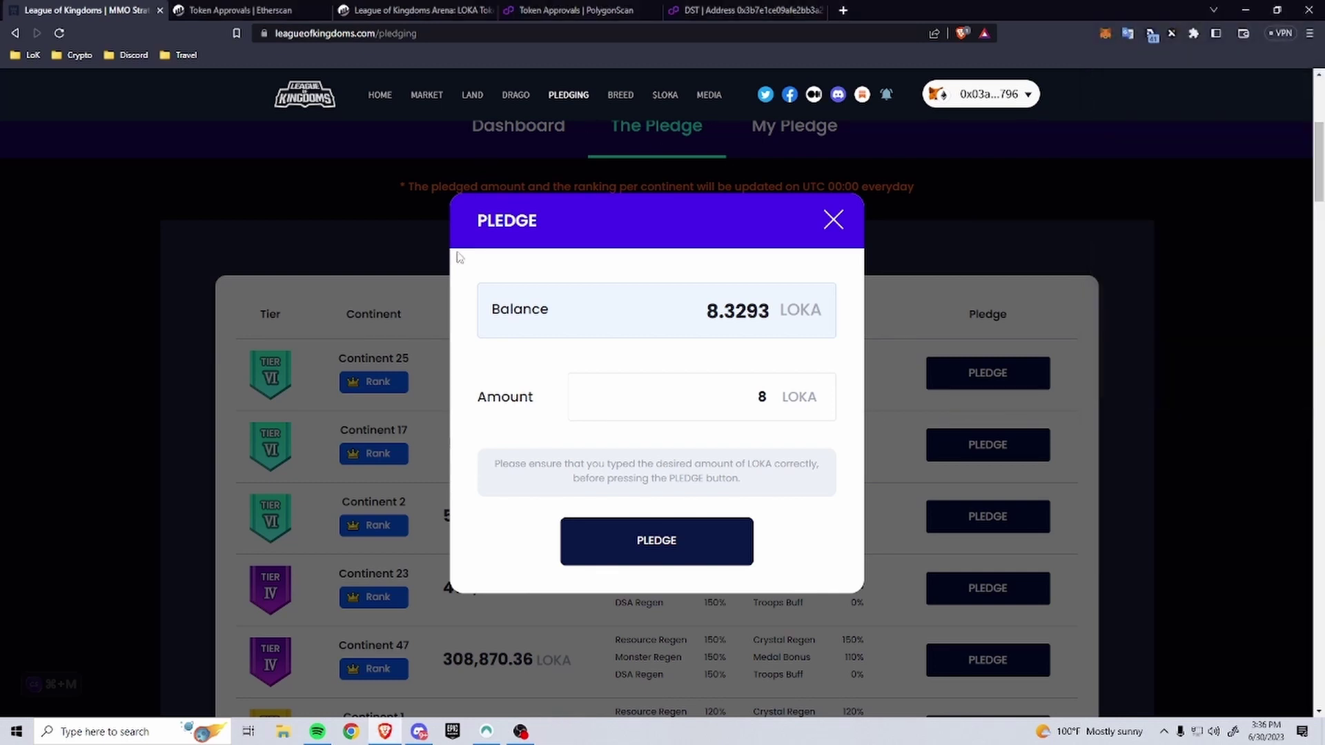
Close the pledge form, review the Etherscan approvals, and open the LOKA token contract page
{"action": "left_click", "coordinate": [830, 224]}
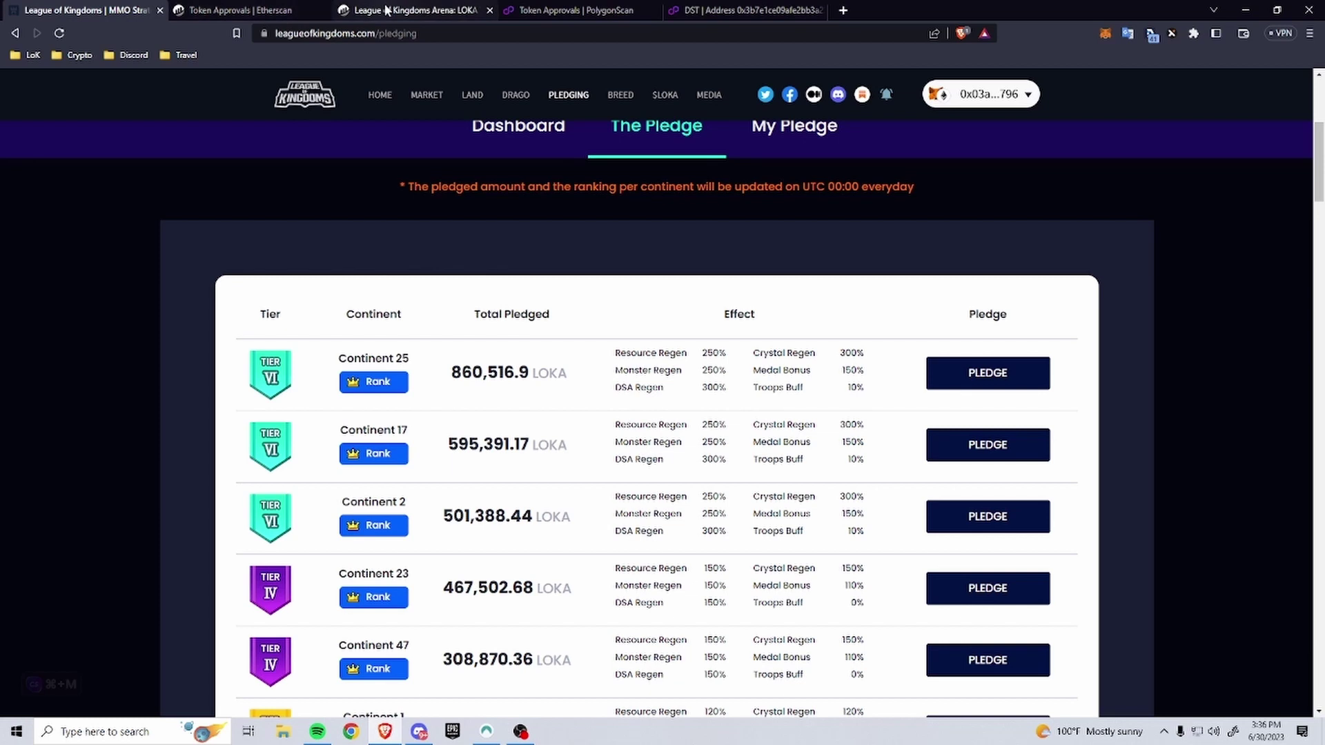
{"action": "left_click", "coordinate": [262, 8]}
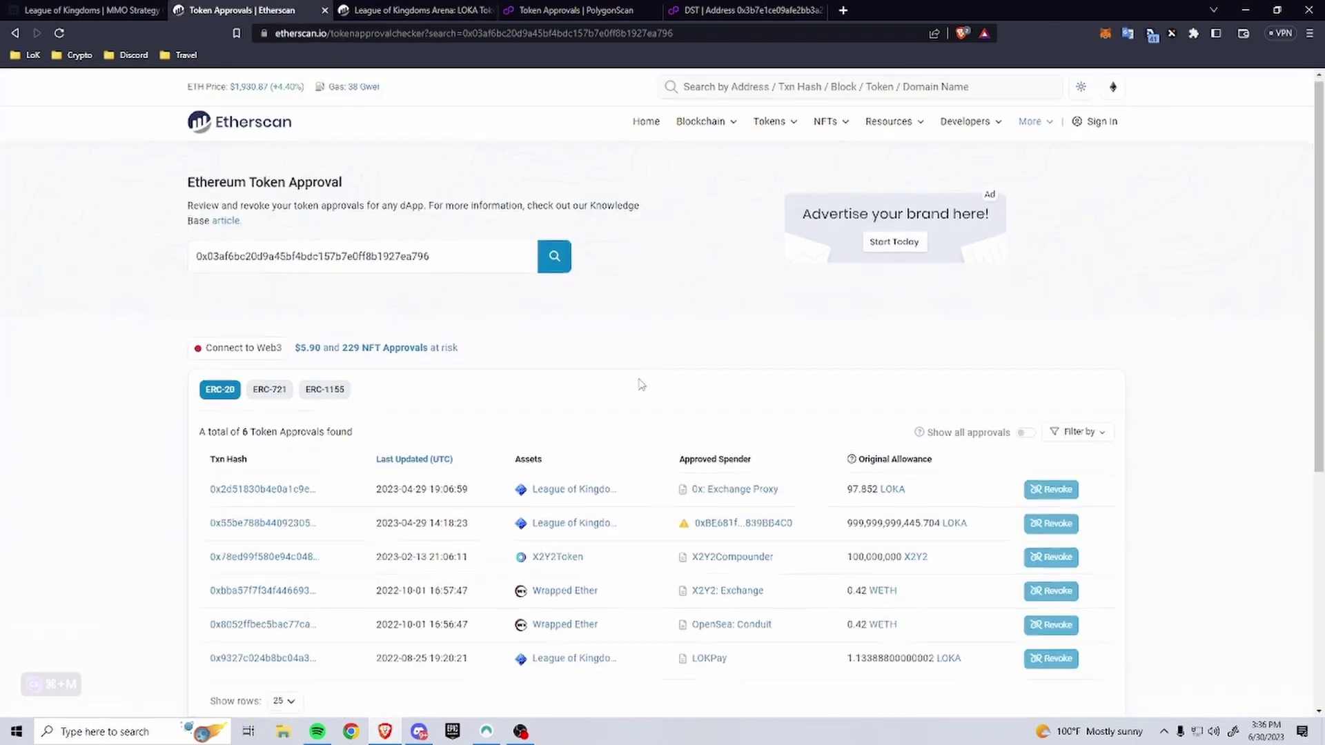
{"action": "scroll", "coordinate": [638, 366], "scroll_direction": "down", "scroll_amount": 2}
{"action": "scroll", "coordinate": [538, 272], "scroll_direction": "up", "scroll_amount": 2}
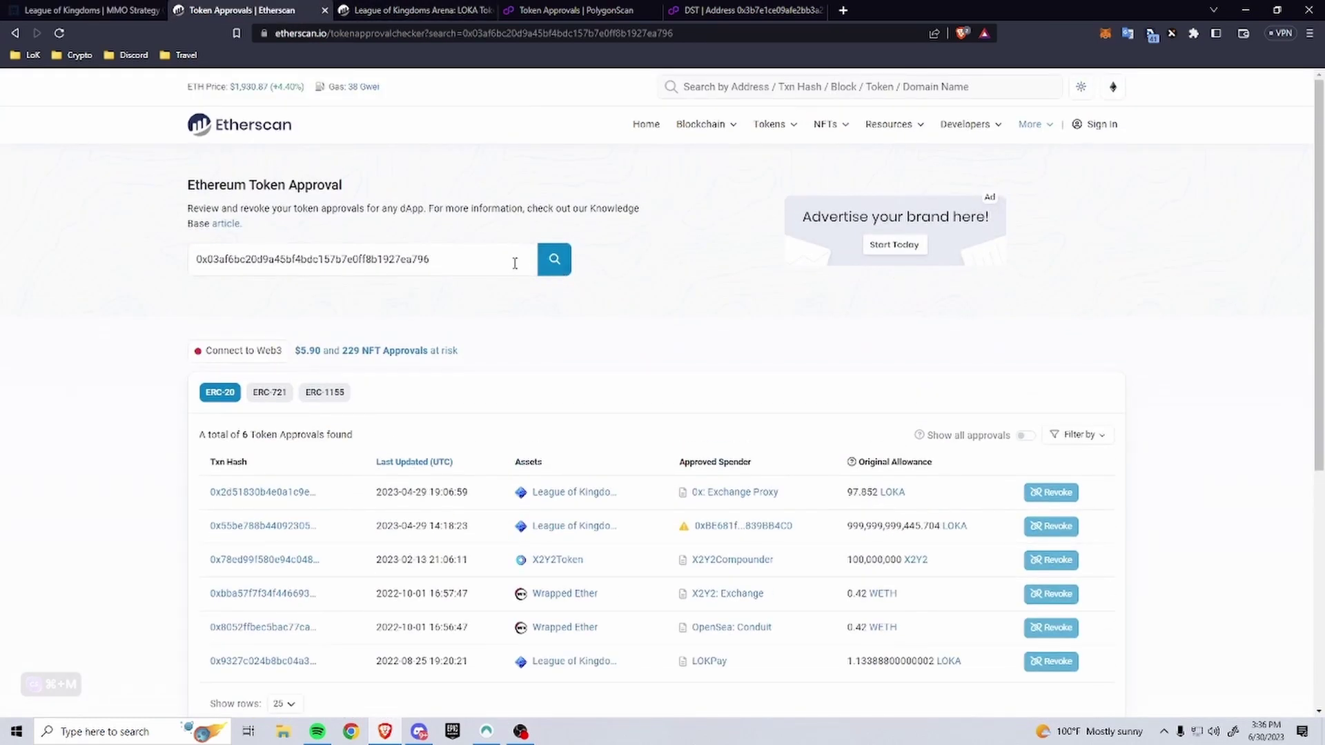
{"action": "scroll", "coordinate": [519, 260], "scroll_direction": "down", "scroll_amount": 2}
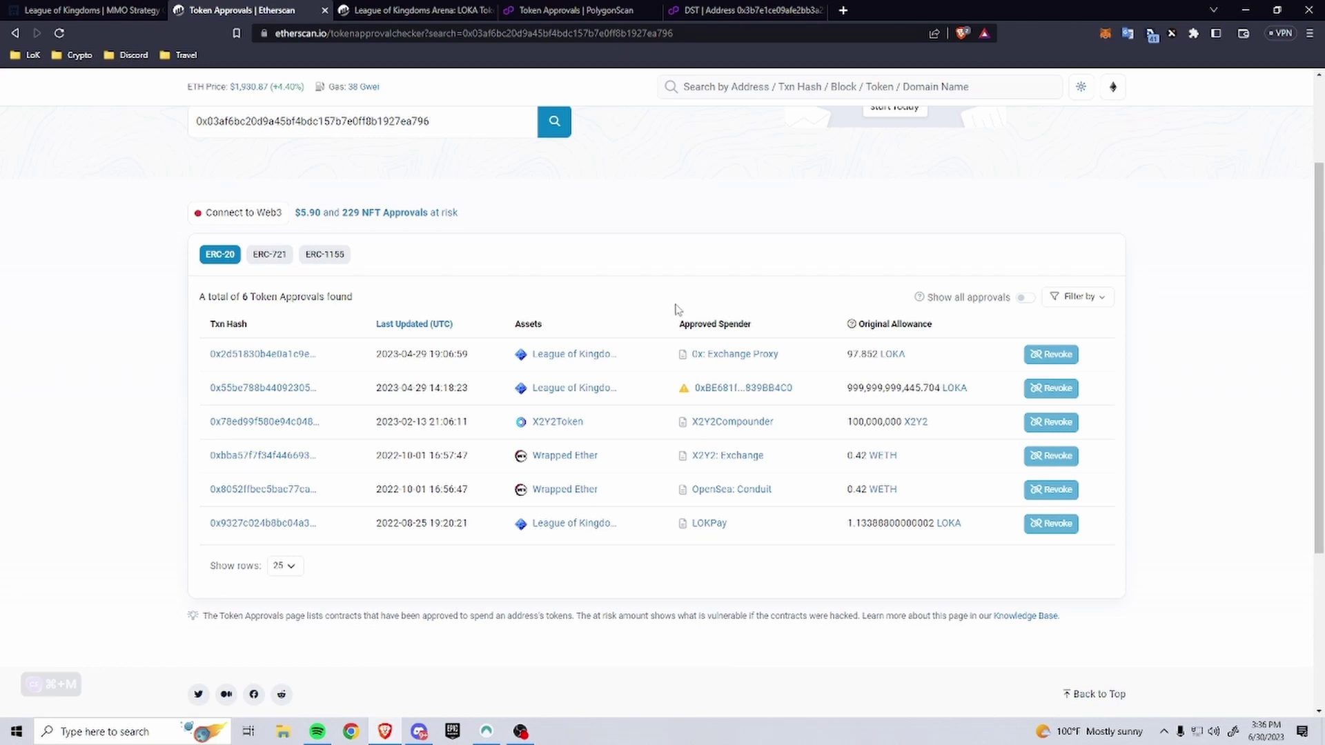
{"action": "left_click", "coordinate": [423, 15]}
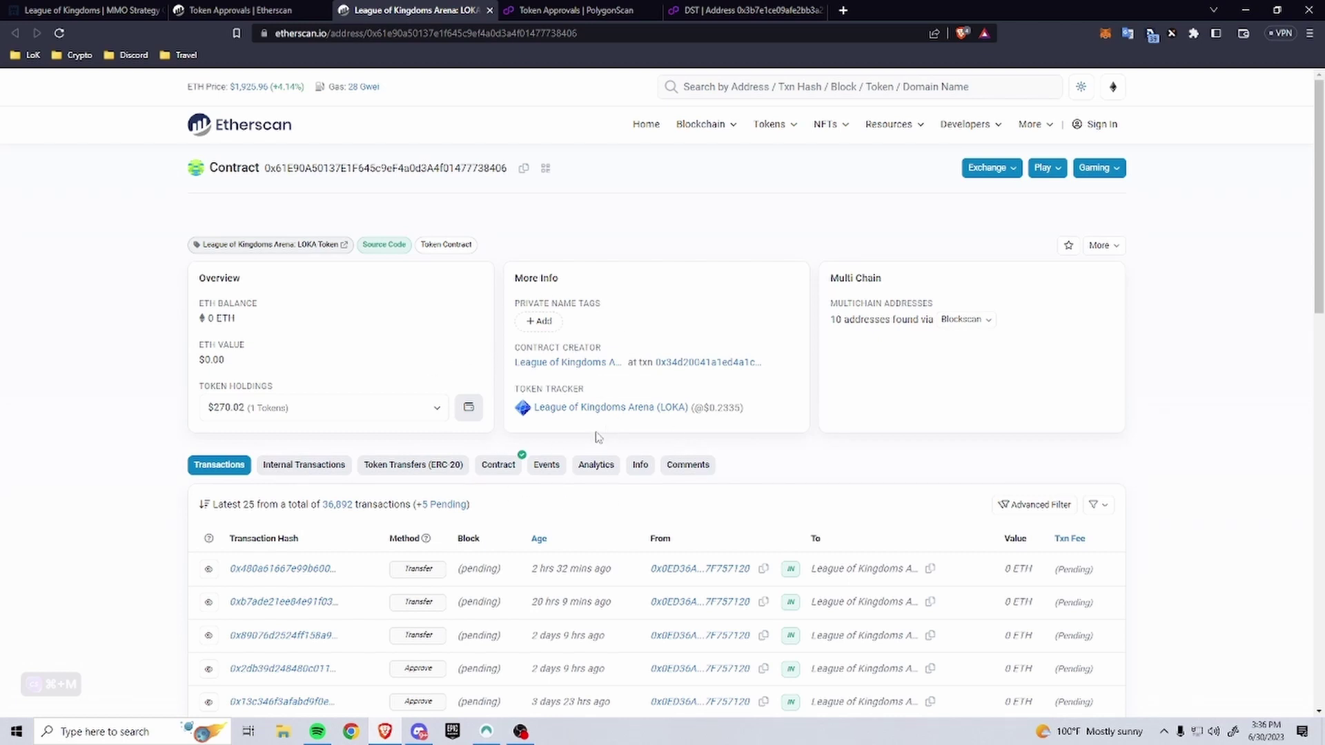
Show the LOKA contract's Write Contract functions and start Connect to Web3, raising the beta disclaimer
{"action": "left_click", "coordinate": [510, 469]}
{"action": "scroll", "coordinate": [541, 481], "scroll_direction": "down", "scroll_amount": 3}
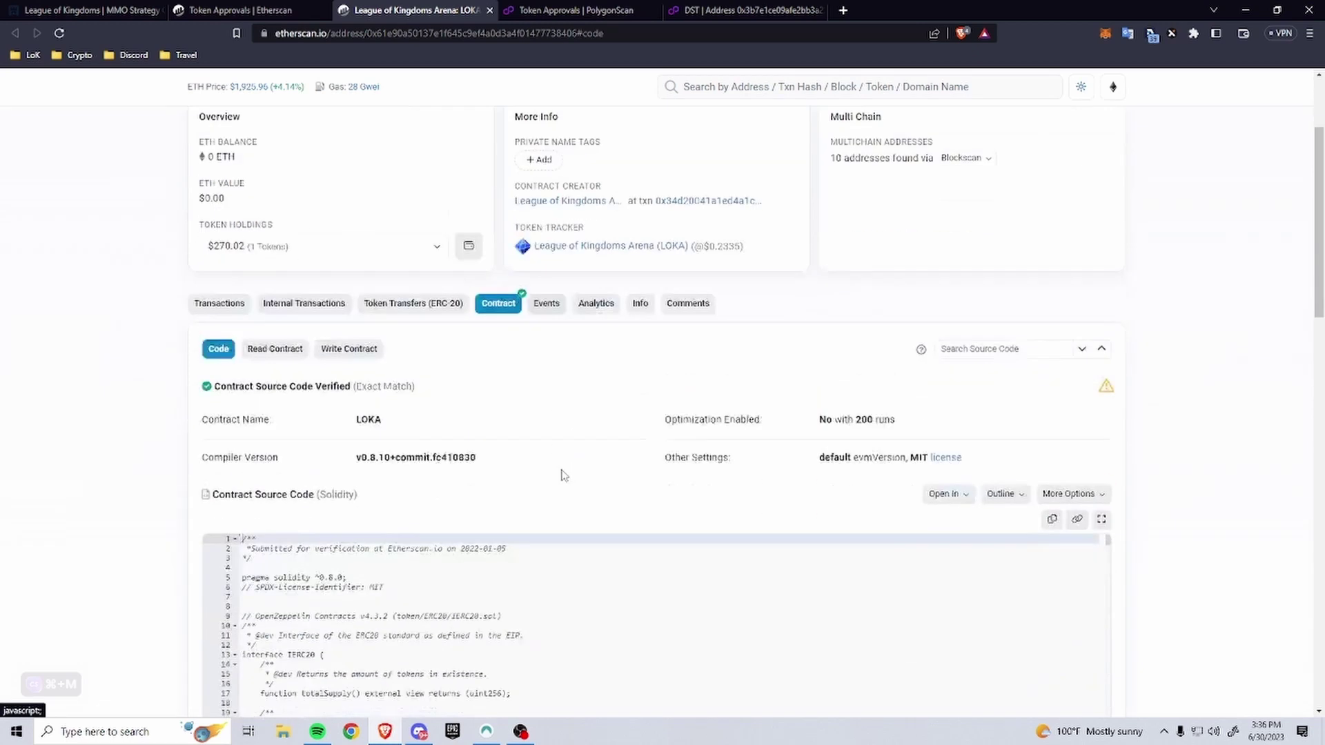
{"action": "left_click", "coordinate": [349, 303]}
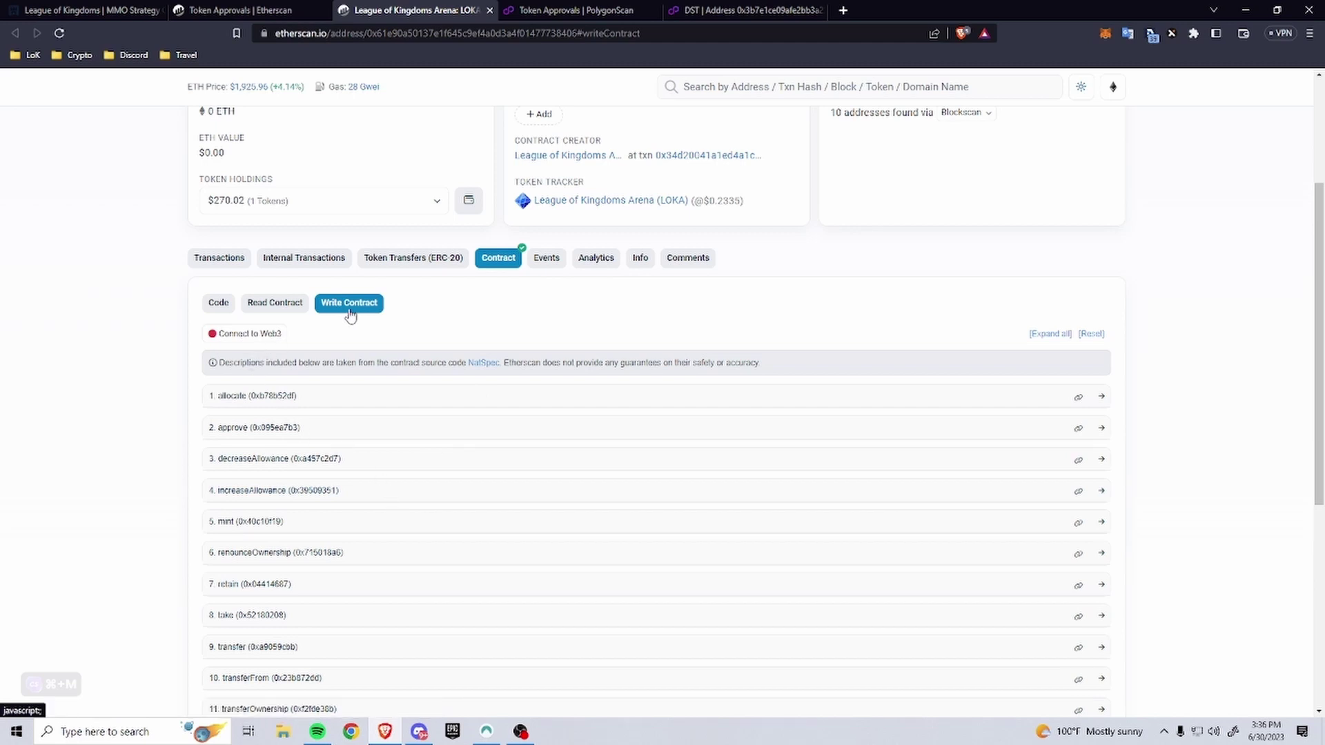
{"action": "left_click", "coordinate": [252, 334]}
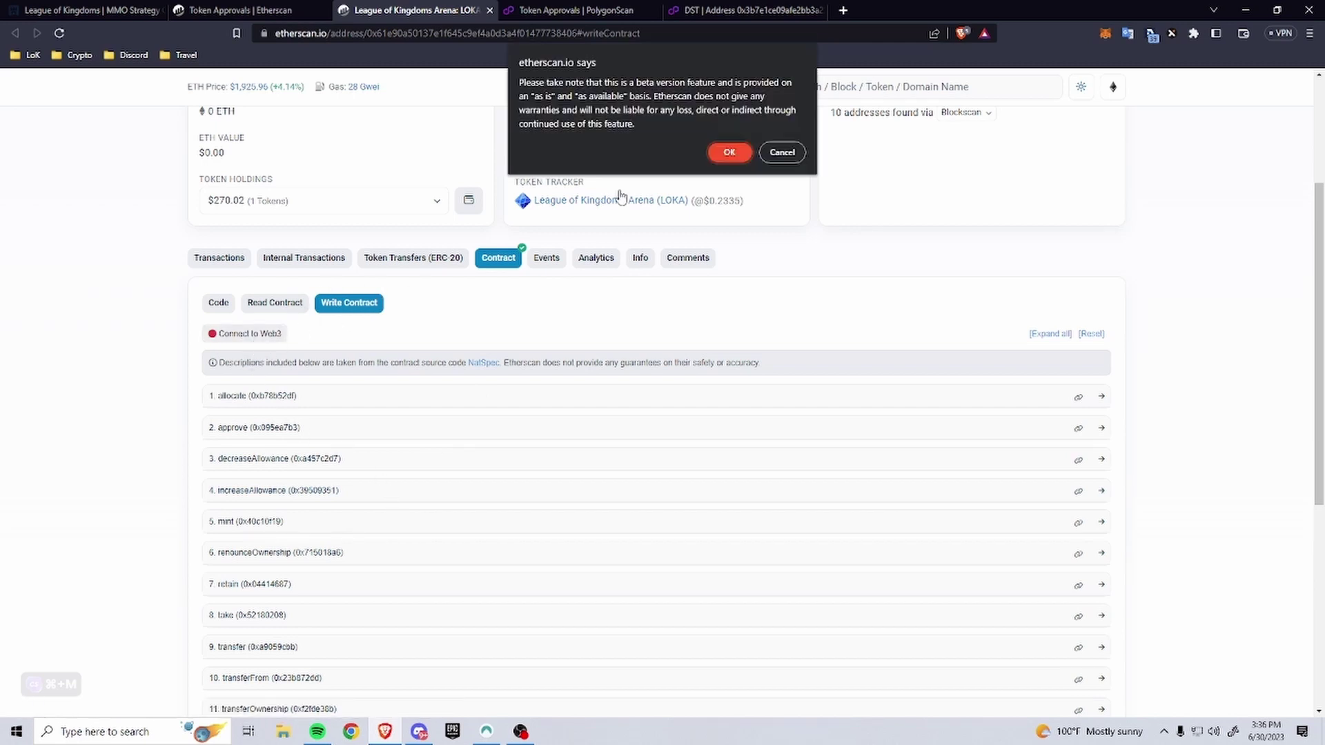
{"action": "left_click", "coordinate": [724, 151]}
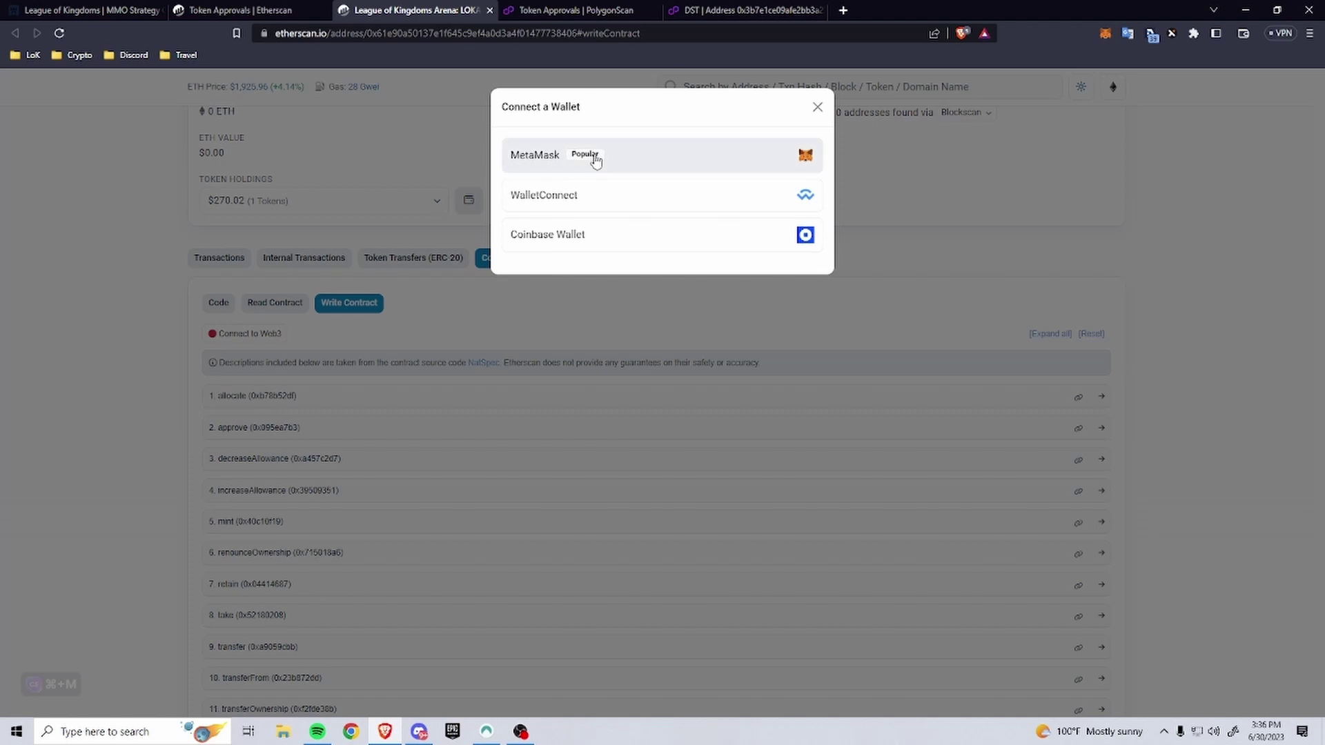
{"action": "left_click", "coordinate": [592, 156]}
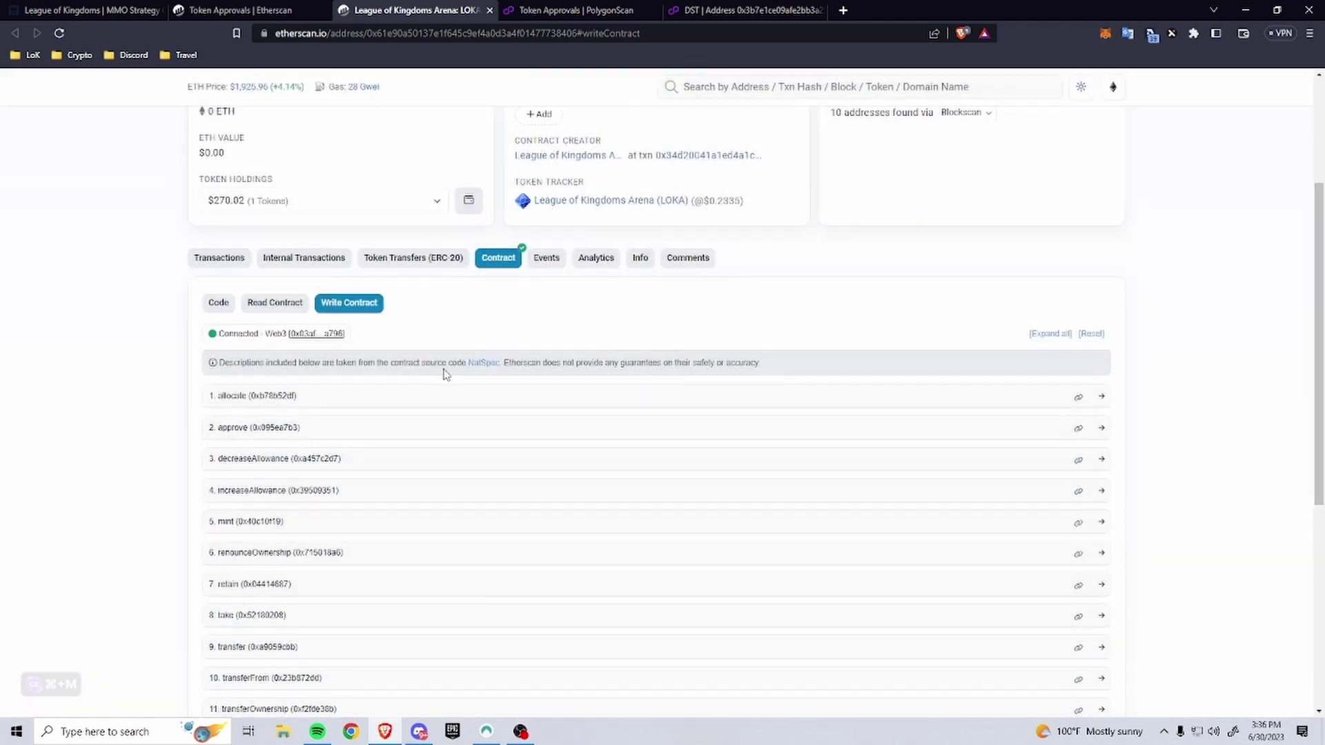
{"action": "left_click", "coordinate": [323, 434]}
{"action": "scroll", "coordinate": [227, 470], "scroll_direction": "down", "scroll_amount": 1}
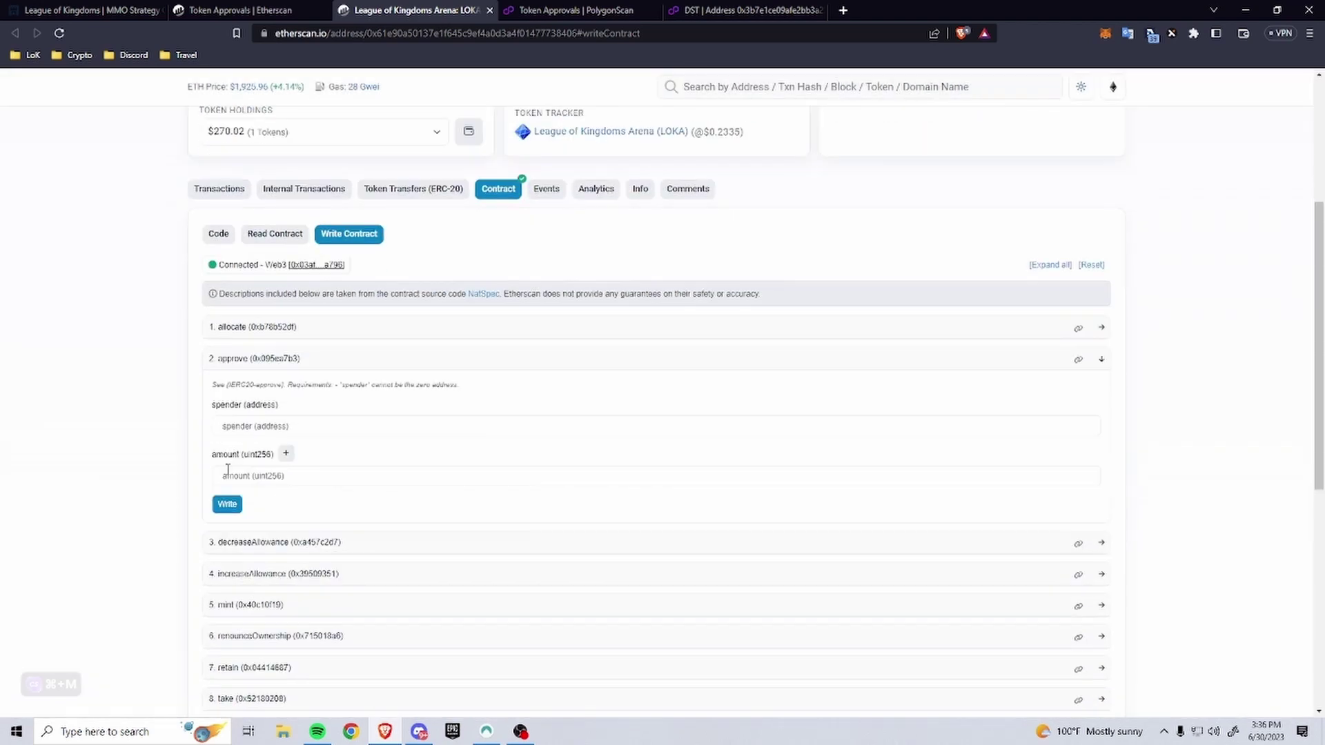
{"action": "left_click", "coordinate": [251, 426]}
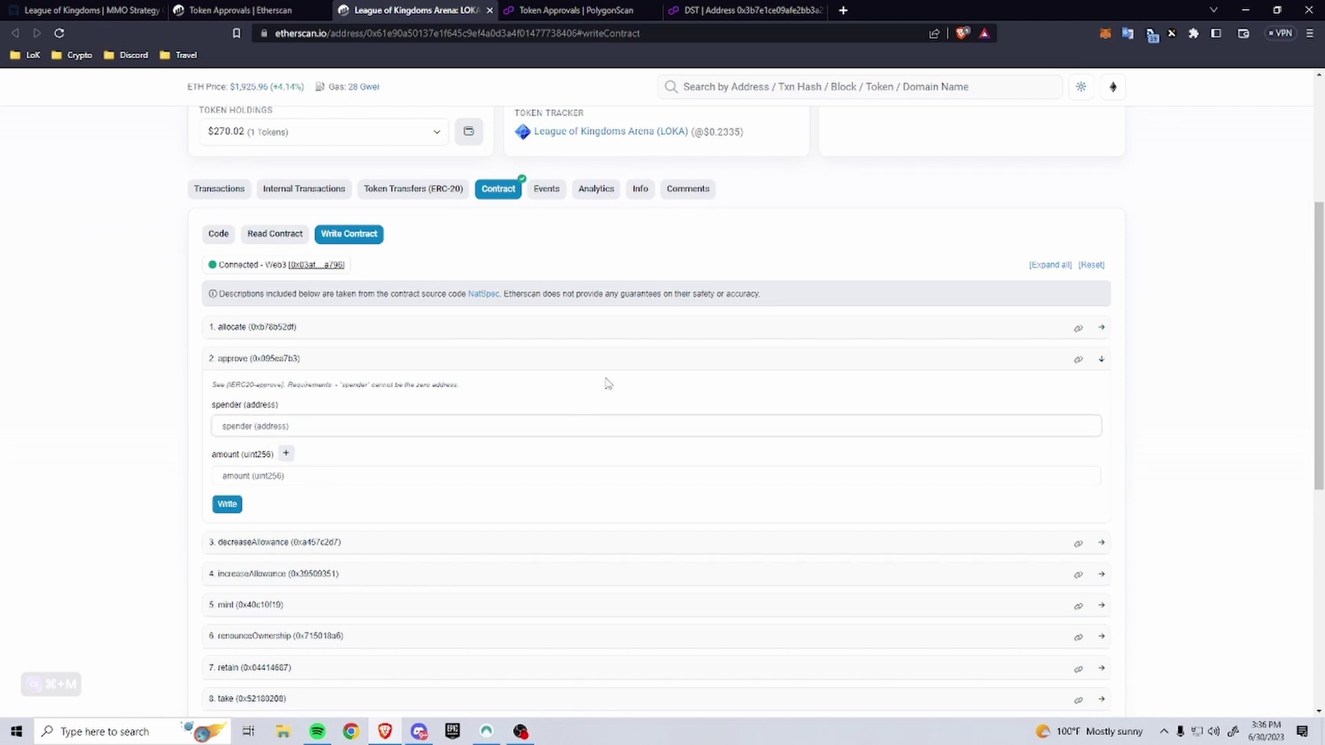
{"action": "left_click", "coordinate": [95, 7]}
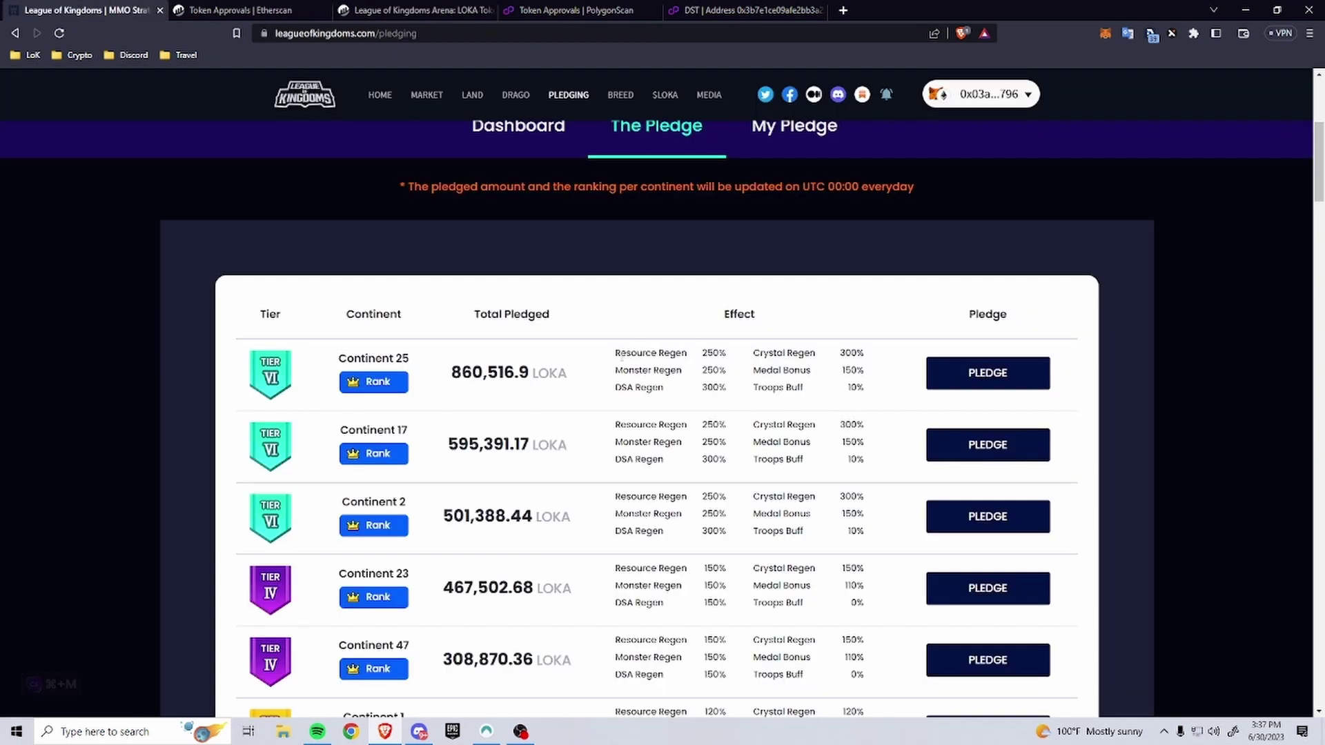
{"action": "scroll", "coordinate": [449, 207], "scroll_direction": "up", "scroll_amount": 1}
{"action": "key", "text": "ctrl+Tab"}
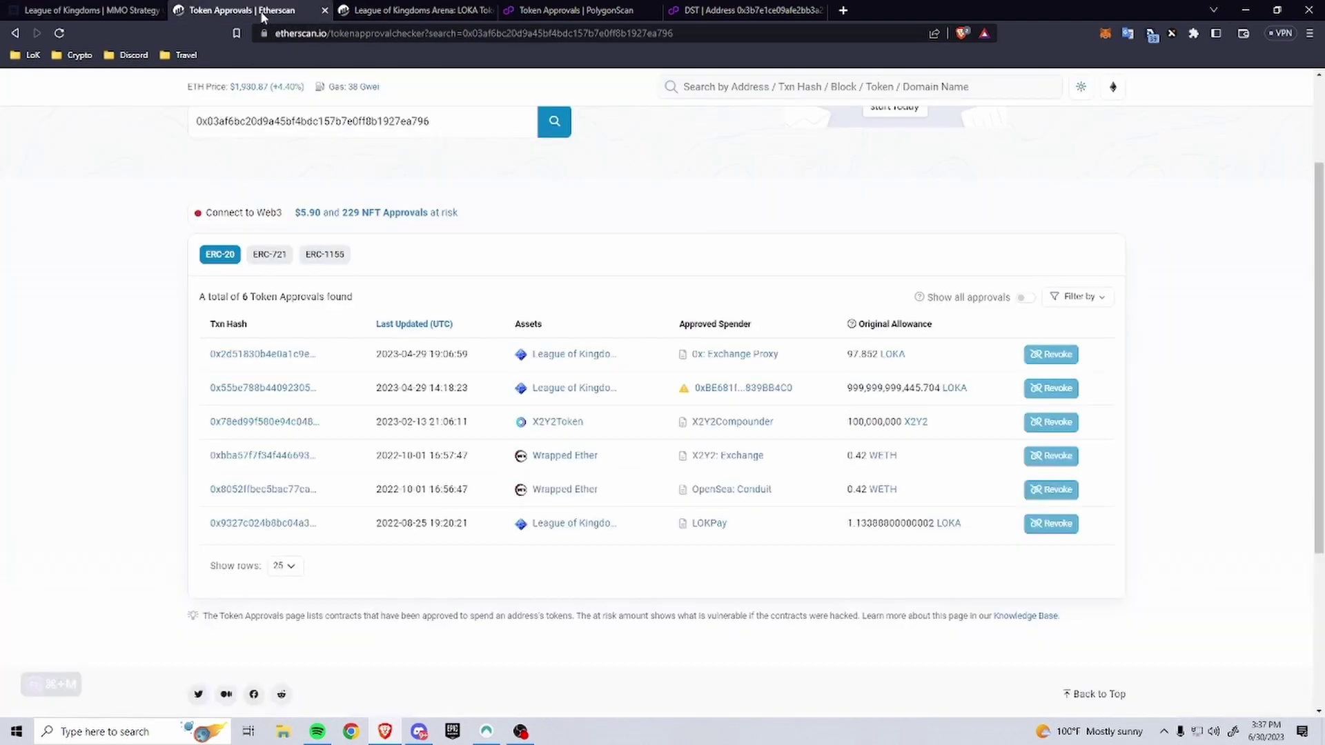
{"action": "left_click", "coordinate": [417, 13]}
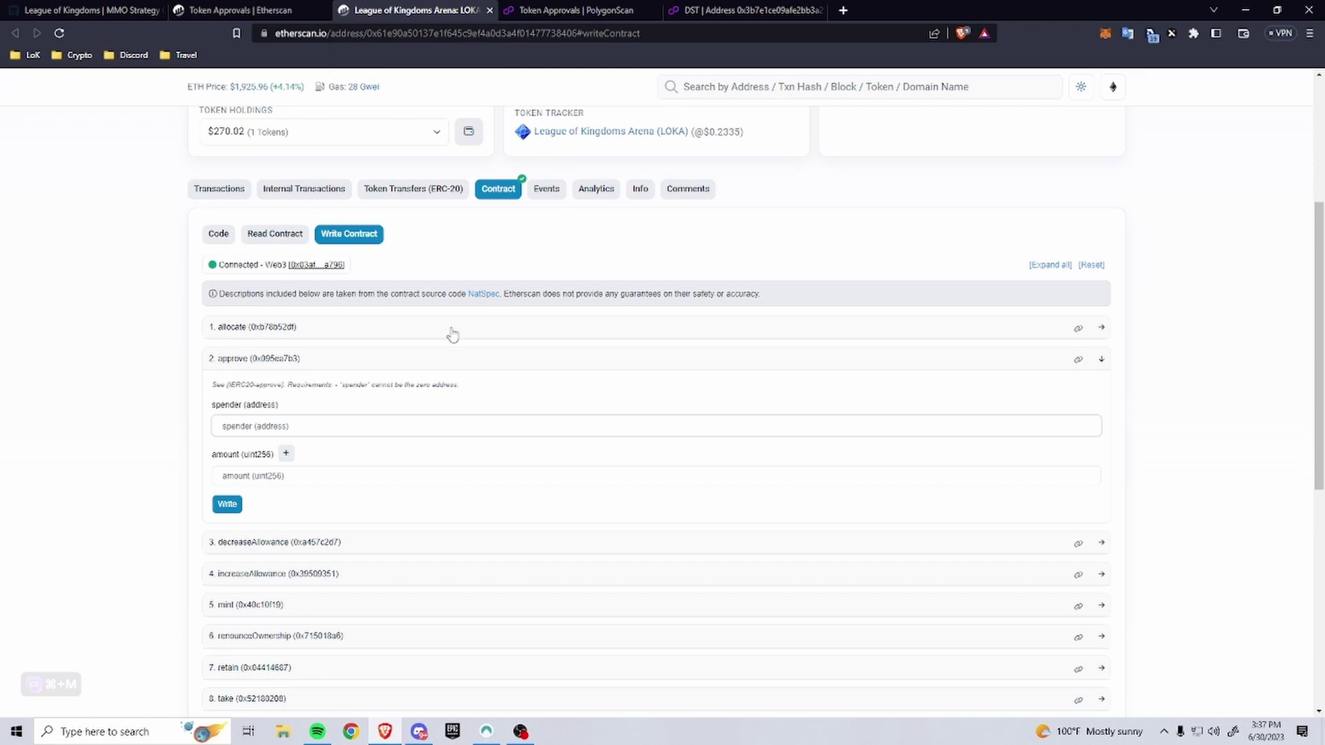
{"action": "left_click", "coordinate": [281, 476]}
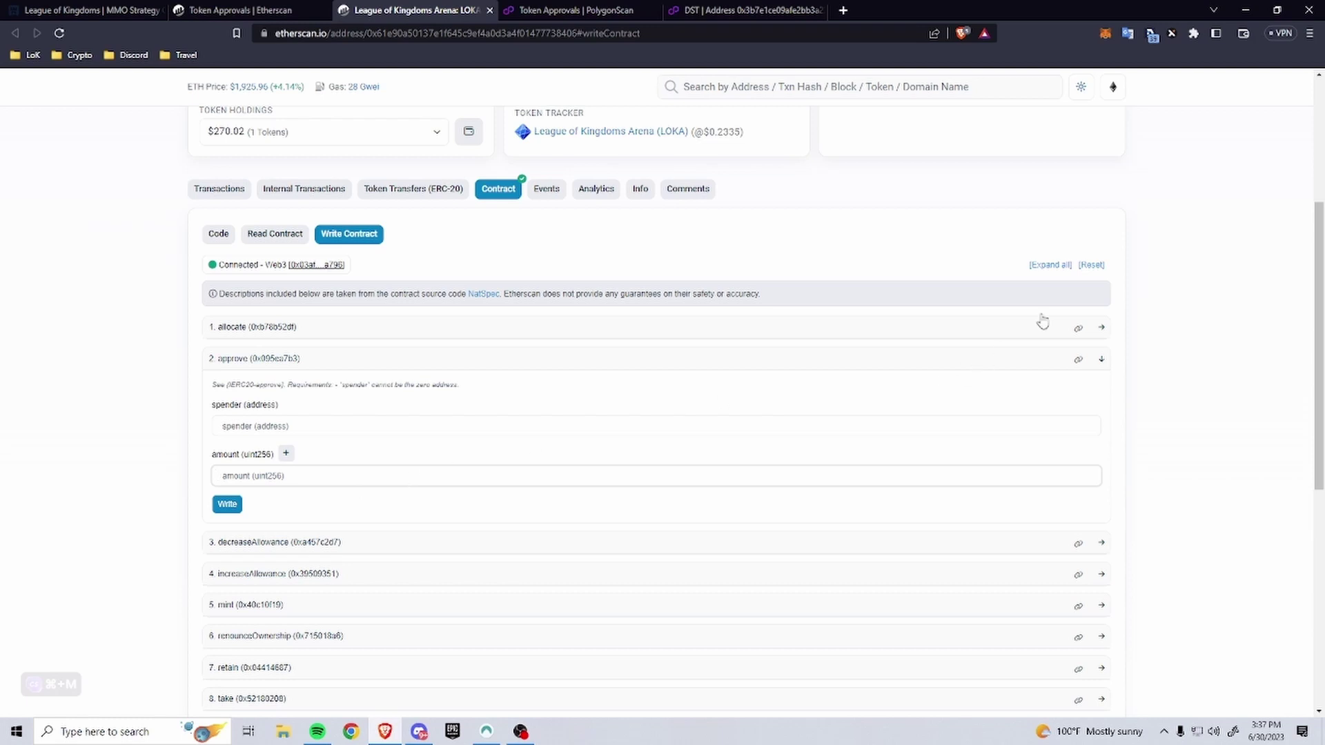
{"action": "left_click", "coordinate": [1105, 33]}
{"action": "left_click", "coordinate": [1196, 338]}
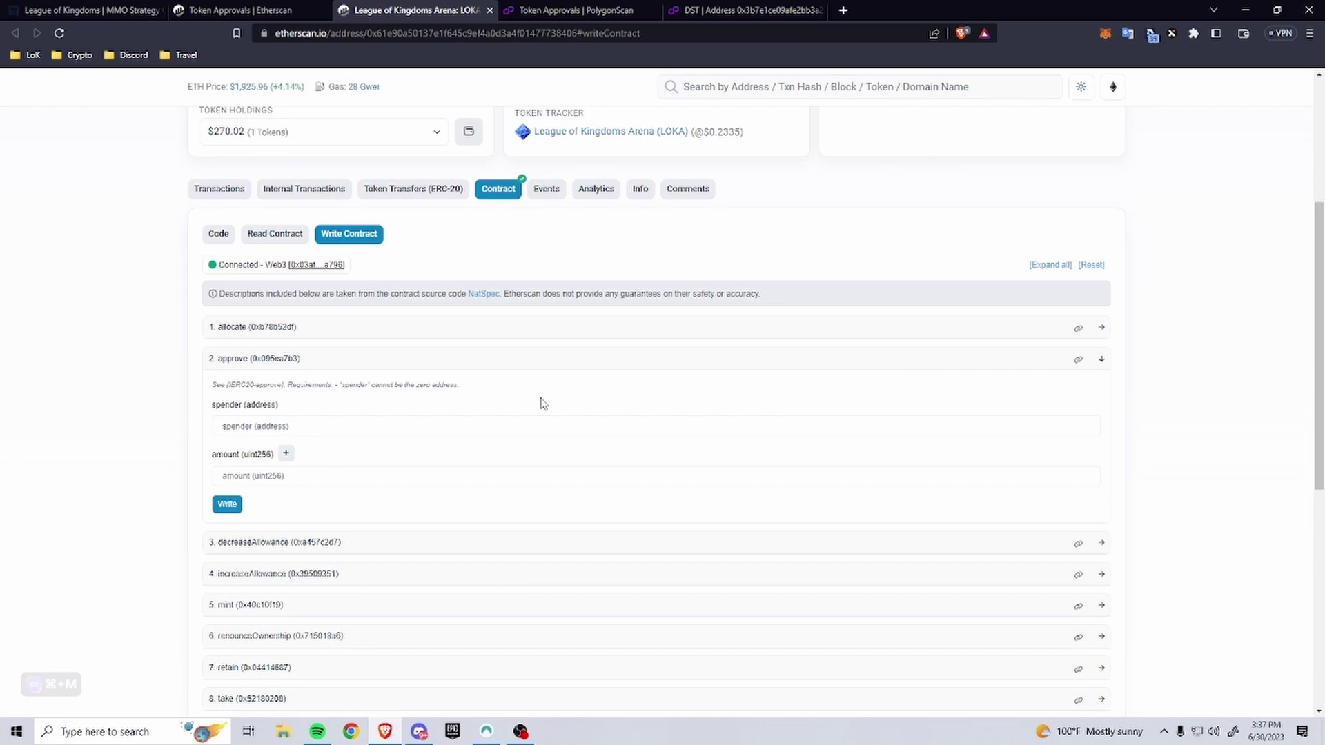
{"action": "scroll", "coordinate": [487, 331], "scroll_direction": "up", "scroll_amount": 3}
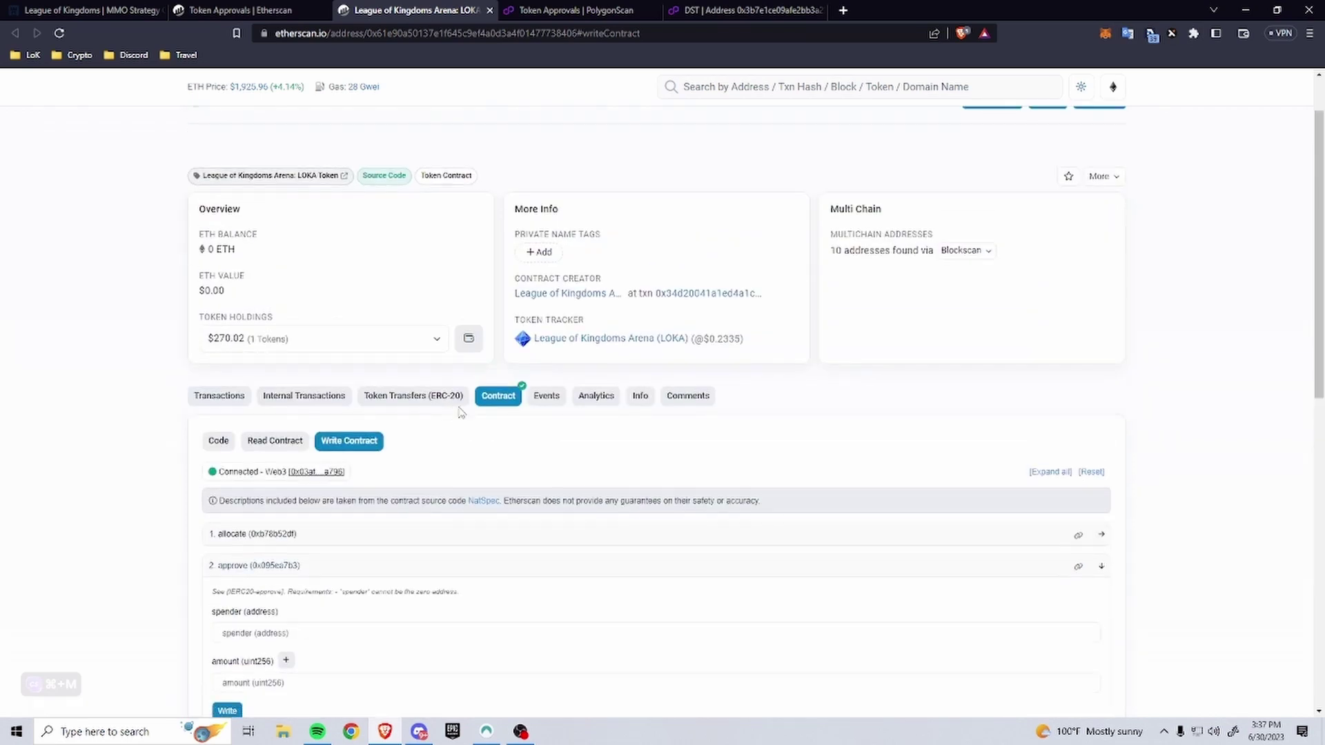
{"action": "key", "text": "ctrl+1"}
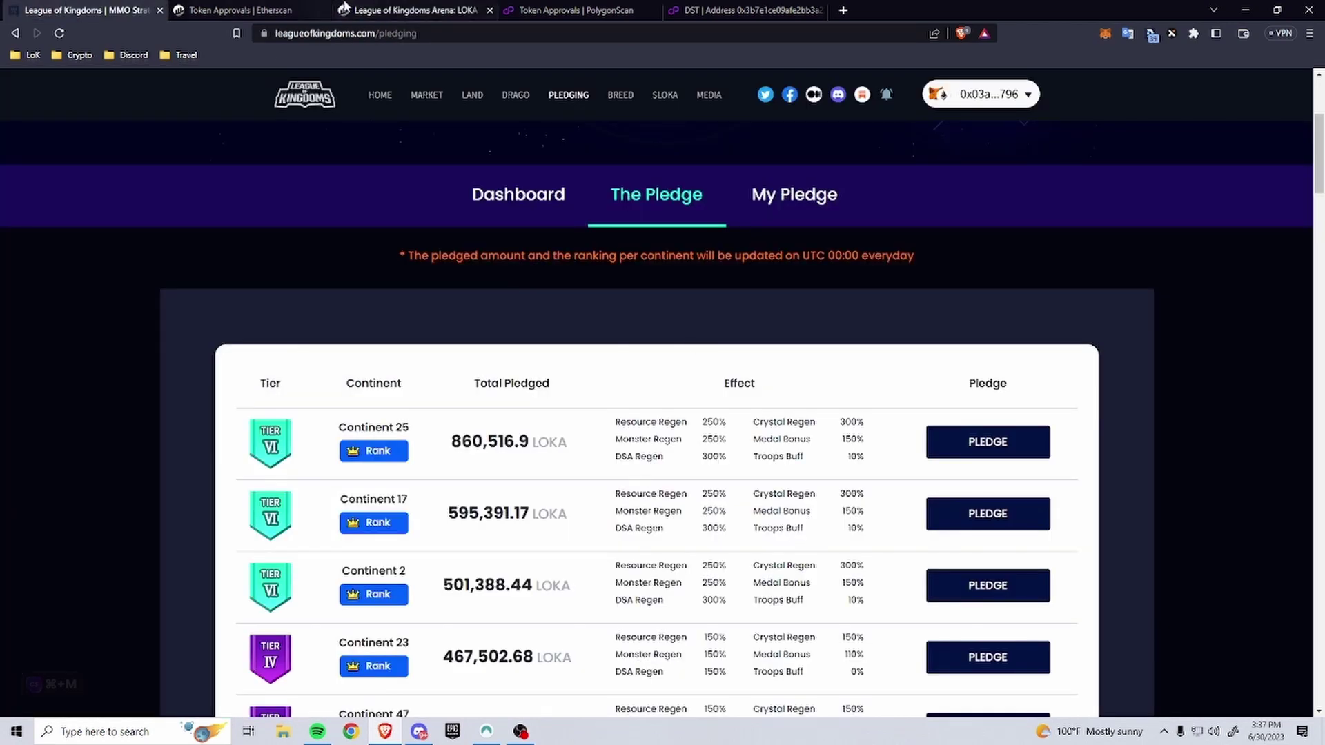
{"action": "left_click", "coordinate": [407, 10]}
{"action": "scroll", "coordinate": [551, 276], "scroll_direction": "down", "scroll_amount": 2}
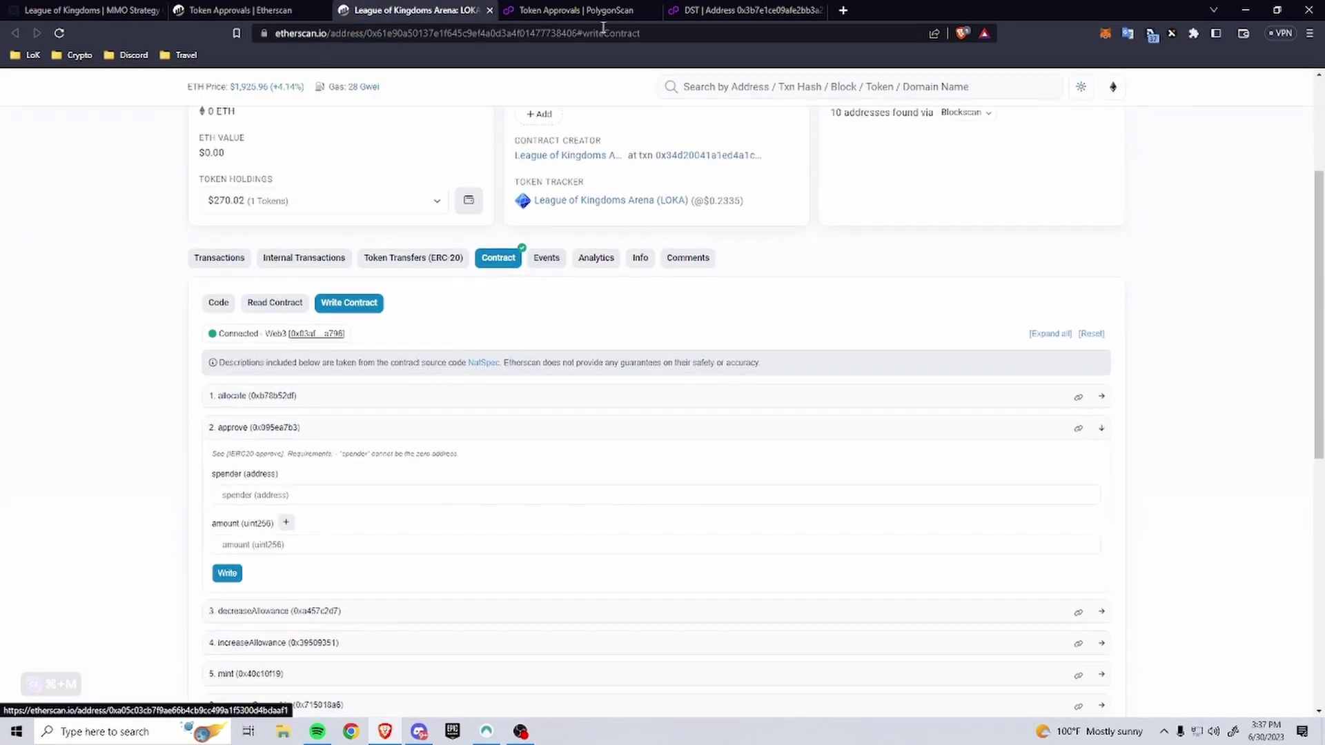
Open the DST contract's Write Contract functions on PolygonScan
{"action": "left_click", "coordinate": [737, 10]}
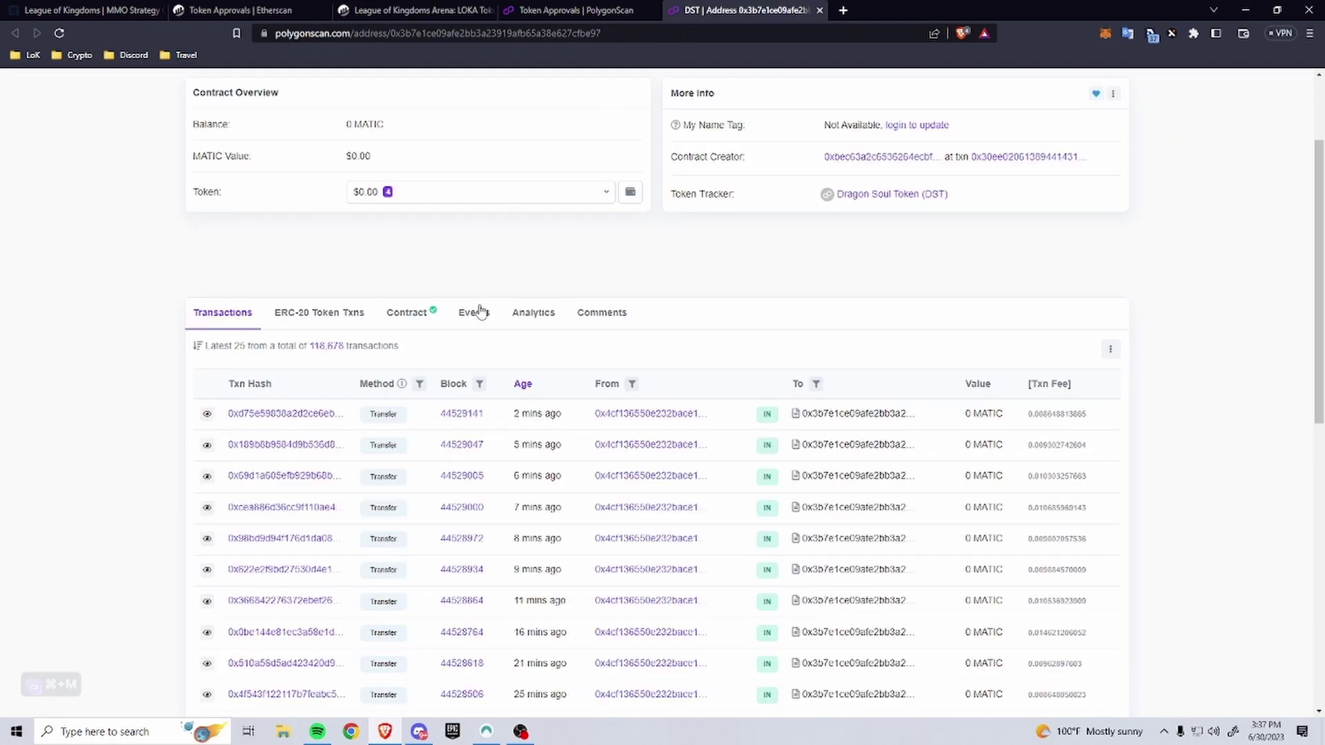
{"action": "scroll", "coordinate": [621, 381], "scroll_direction": "up", "scroll_amount": 2}
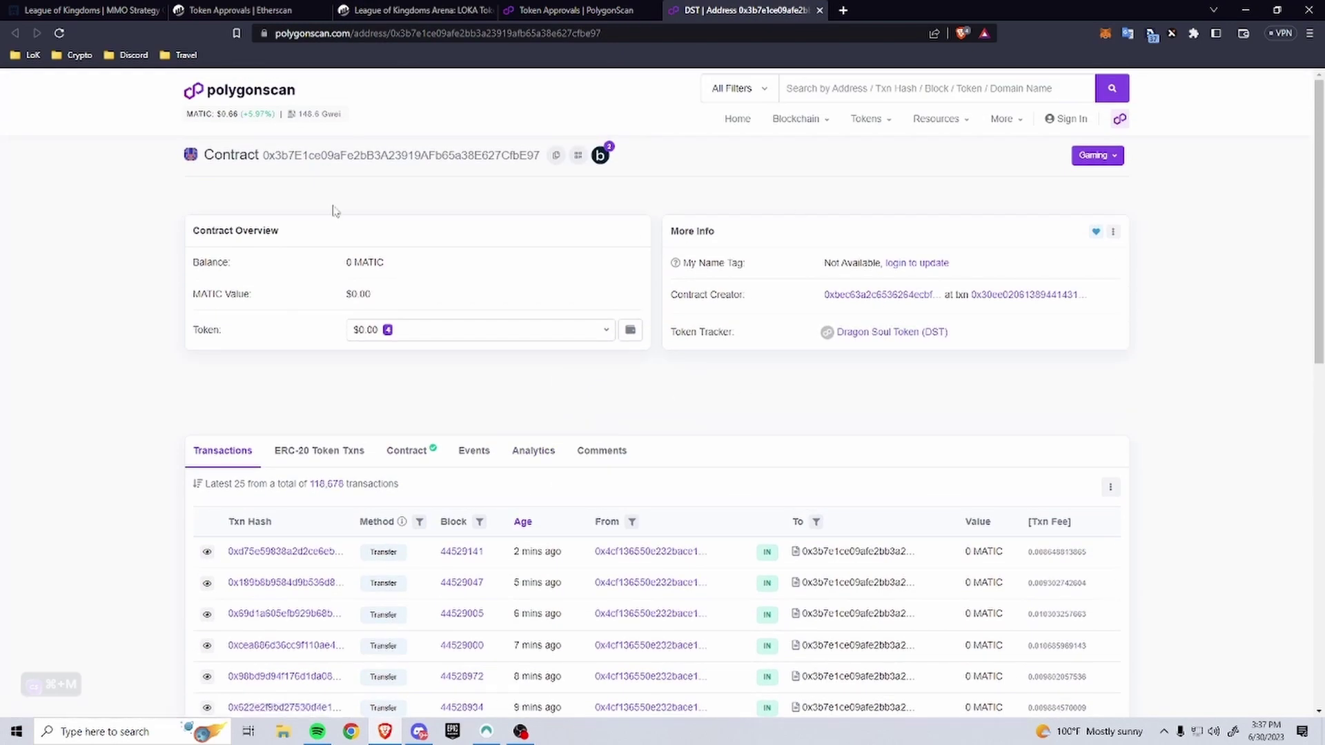
{"action": "left_click", "coordinate": [407, 449]}
{"action": "left_click", "coordinate": [351, 489]}
{"action": "scroll", "coordinate": [387, 483], "scroll_direction": "down", "scroll_amount": 3}
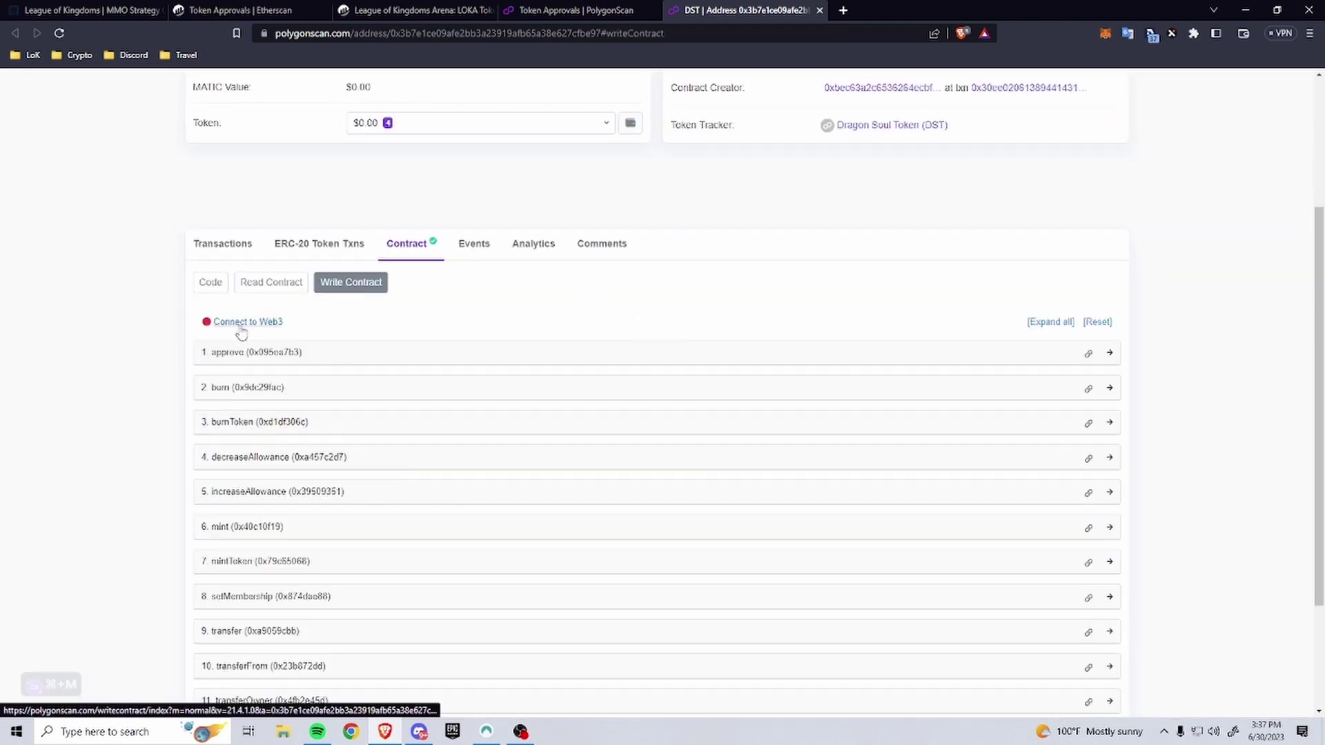
Expand 1. approve and start connecting a wallet via Connect to Web3
{"action": "left_click", "coordinate": [256, 353]}
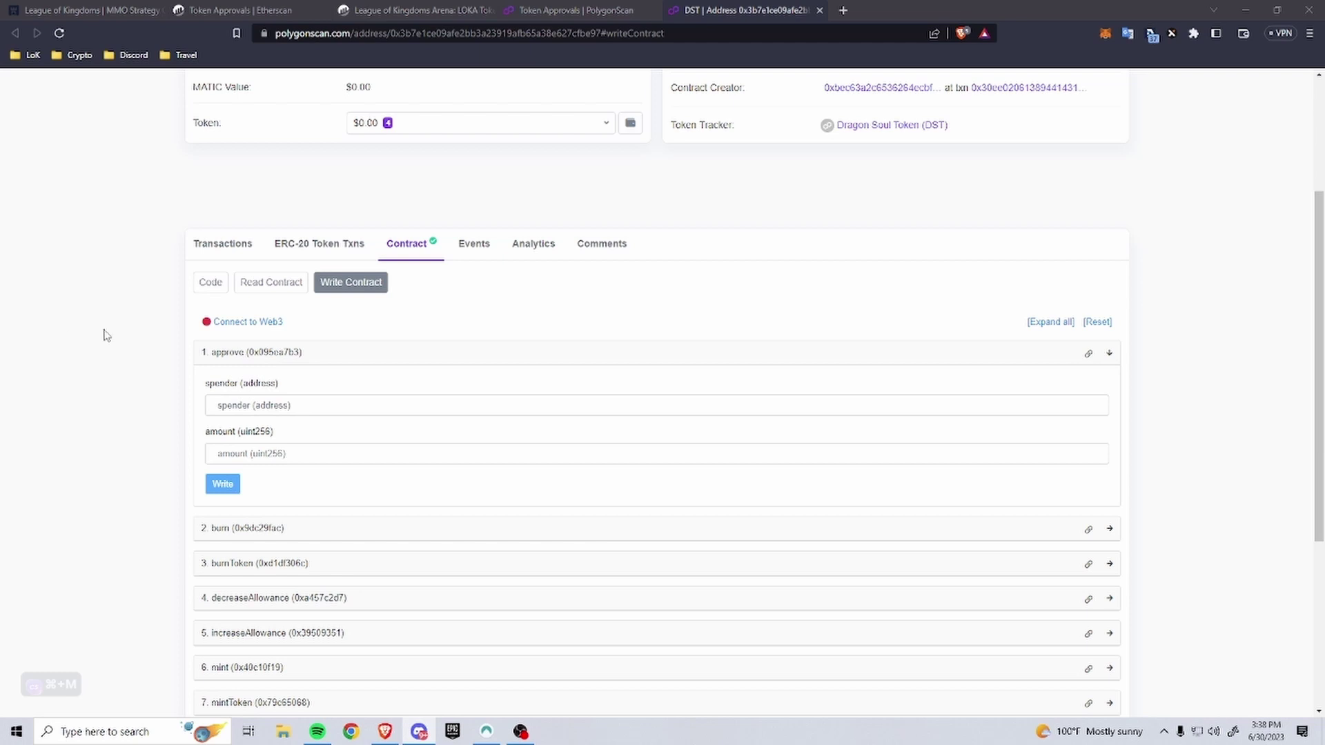
{"action": "scroll", "coordinate": [316, 425], "scroll_direction": "up", "scroll_amount": 3}
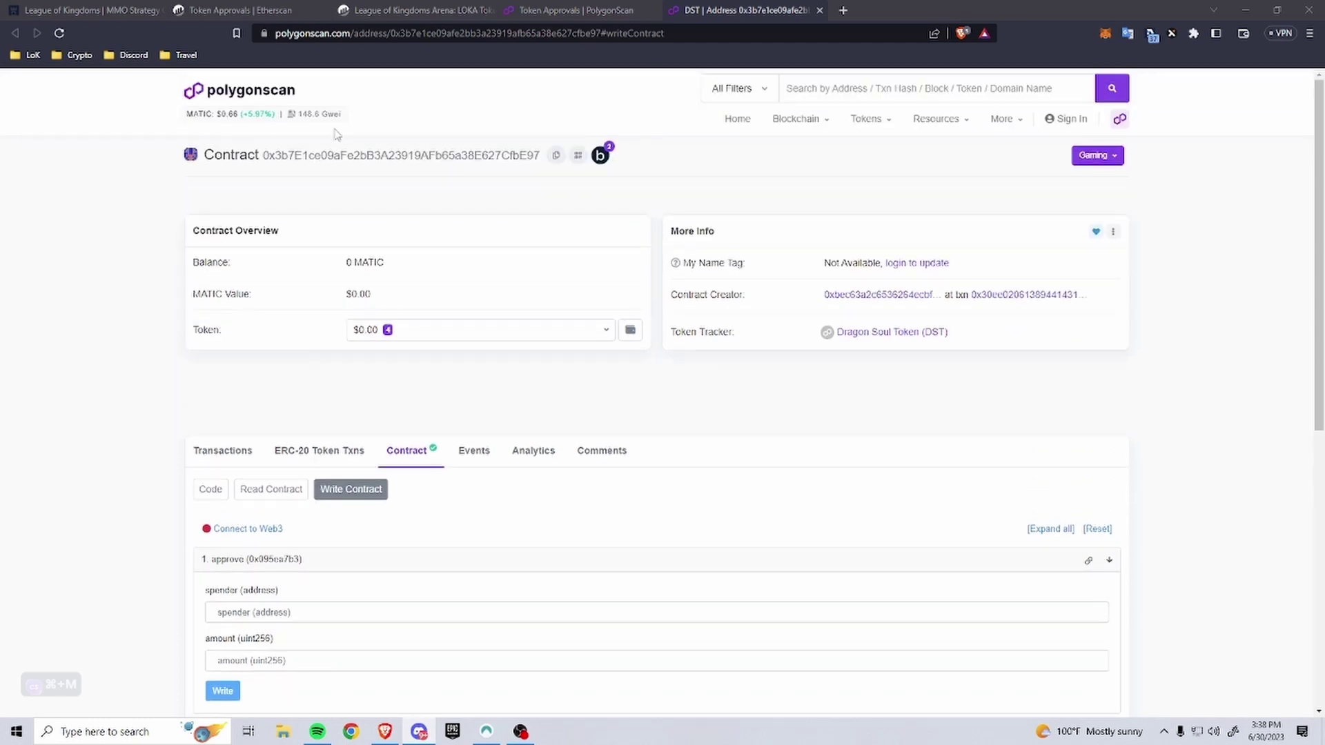
{"action": "left_click", "coordinate": [263, 530]}
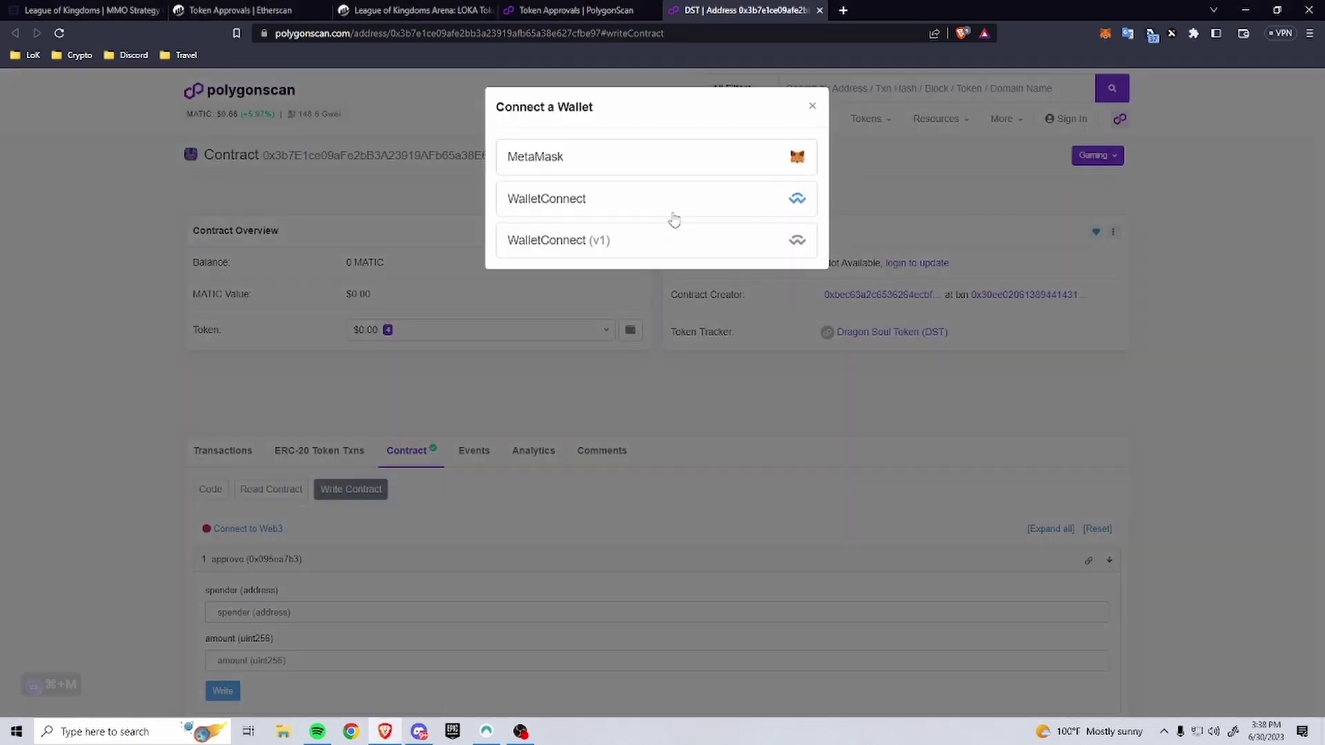
Connect MetaMask on Polygon Mainnet and accept the beta feature notice
{"action": "left_click", "coordinate": [613, 171]}
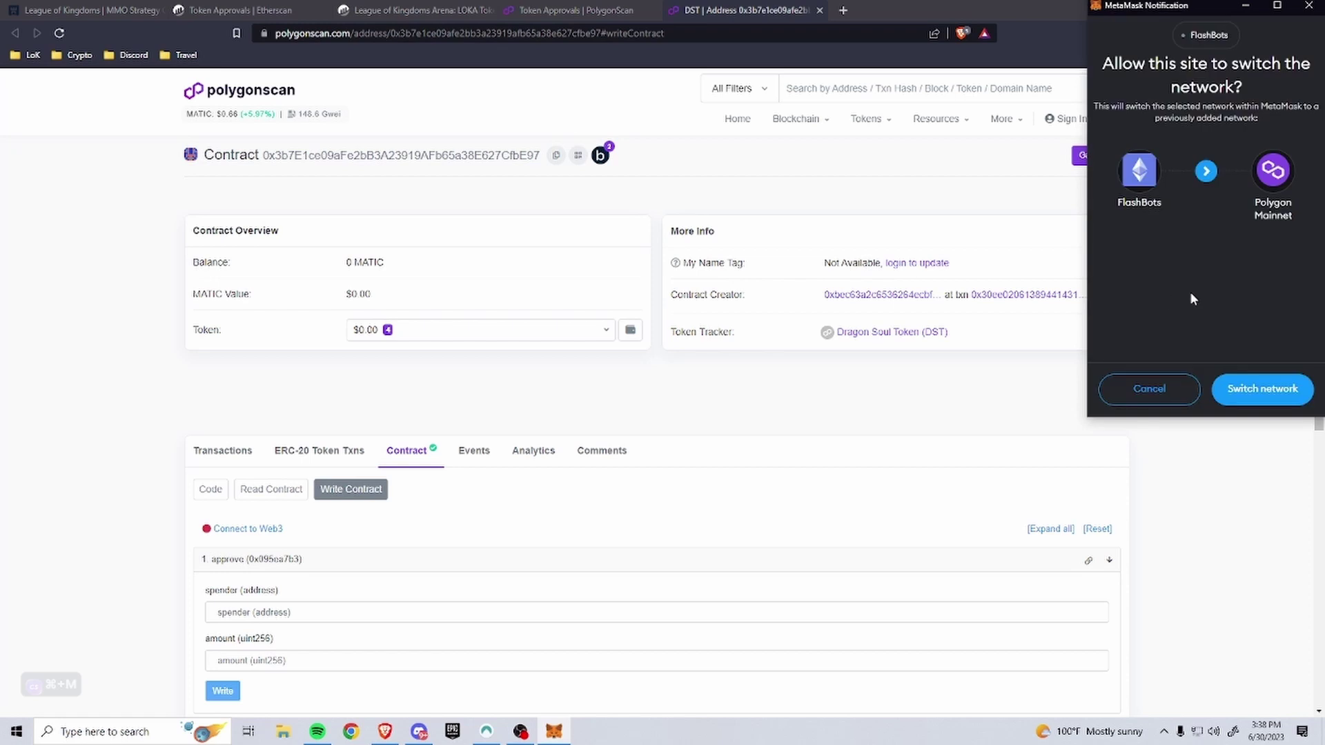
{"action": "left_click", "coordinate": [1281, 402]}
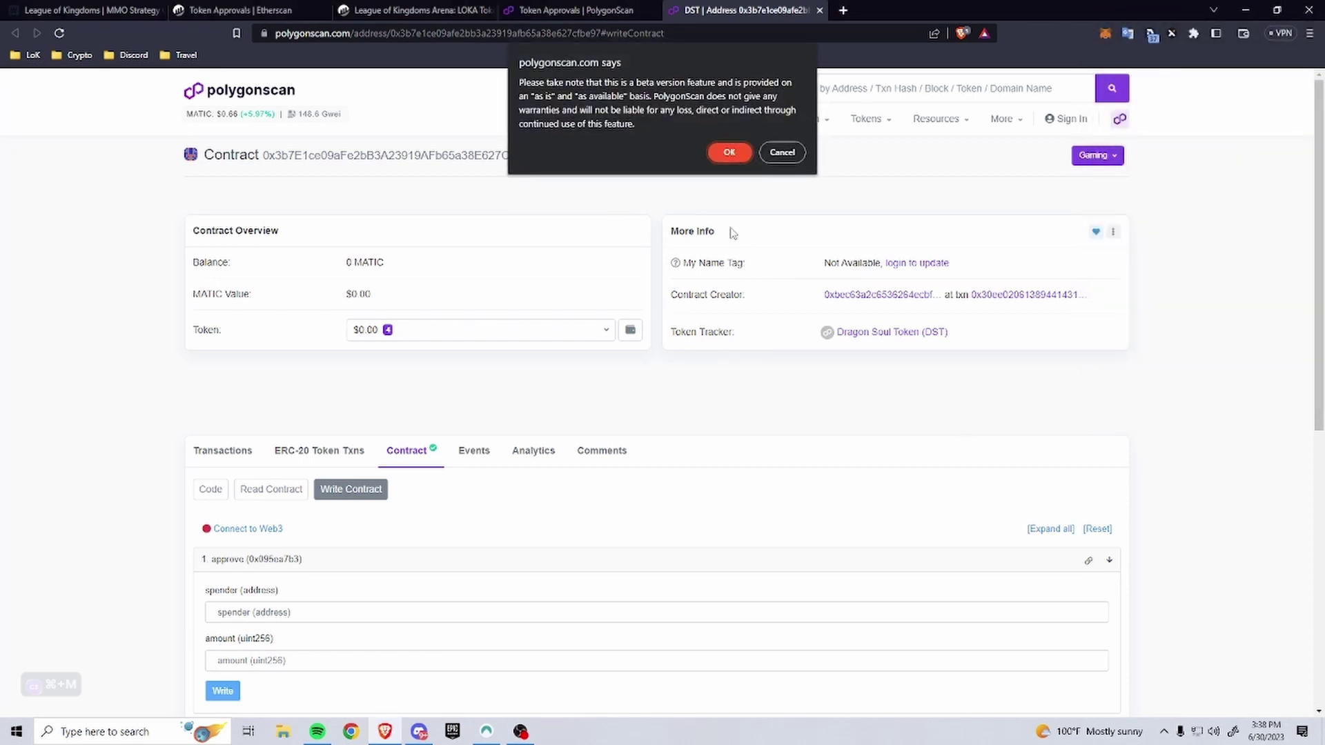
{"action": "left_click", "coordinate": [729, 152]}
Paste the spender address, enter amount 5000 in approve, and submit it with Write
{"action": "scroll", "coordinate": [179, 440], "scroll_direction": "down", "scroll_amount": 1}
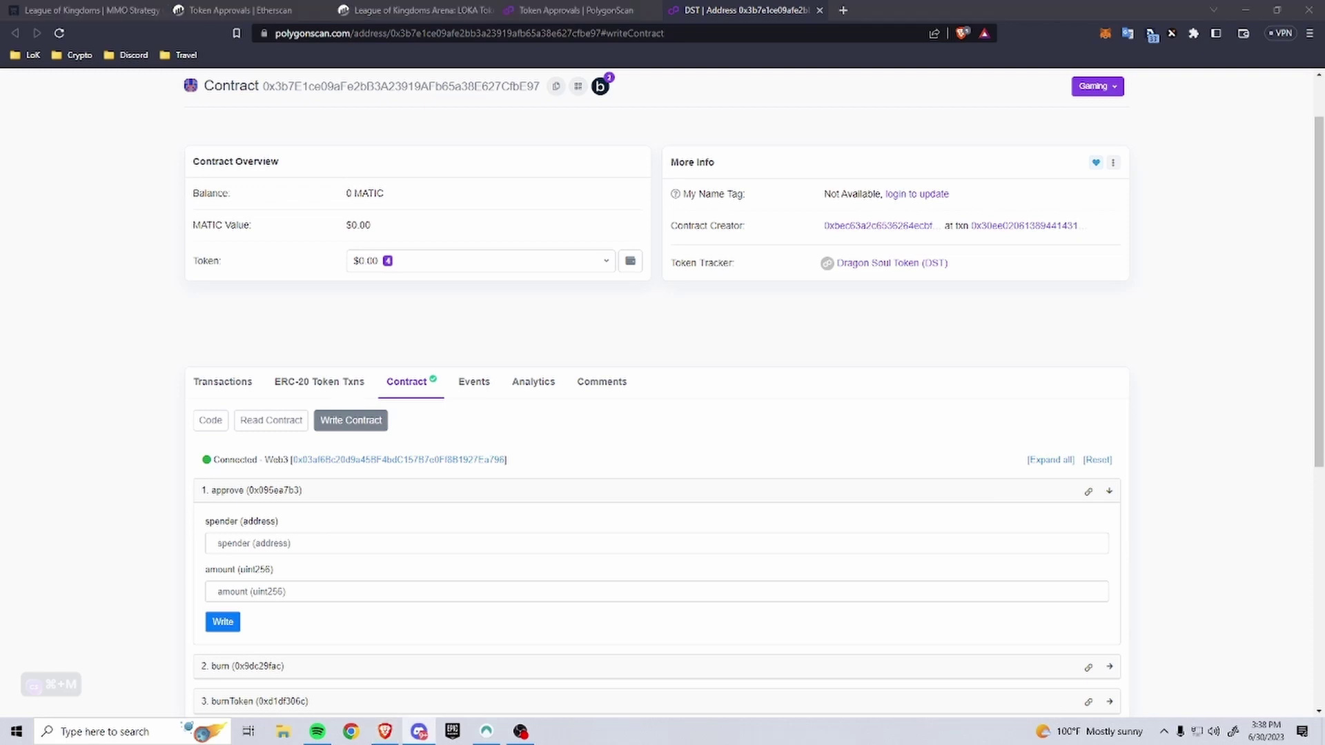
{"action": "left_click", "coordinate": [268, 543]}
{"action": "type", "text": "0xce97eaeca1792a3d1f33b3bb4d6e2319658de485"}
{"action": "left_click", "coordinate": [253, 589]}
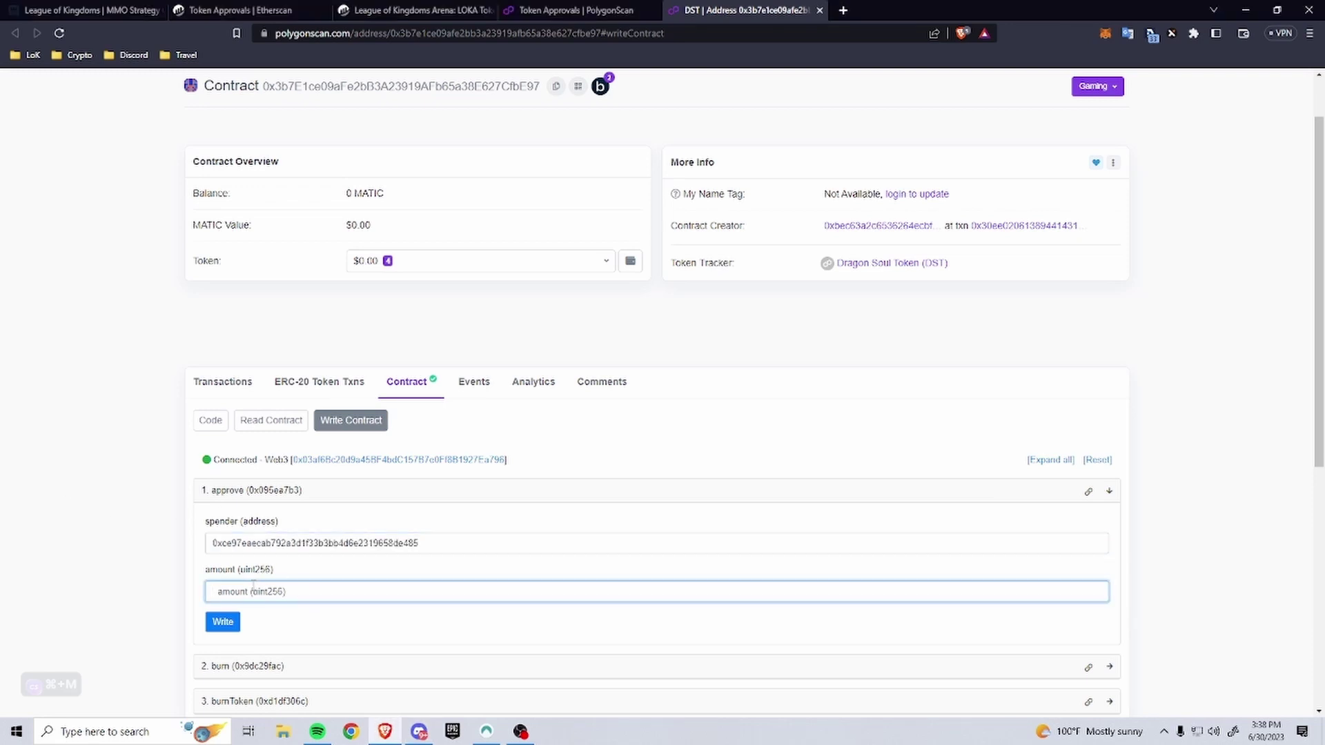
{"action": "type", "text": "5000"}
{"action": "left_click", "coordinate": [223, 622]}
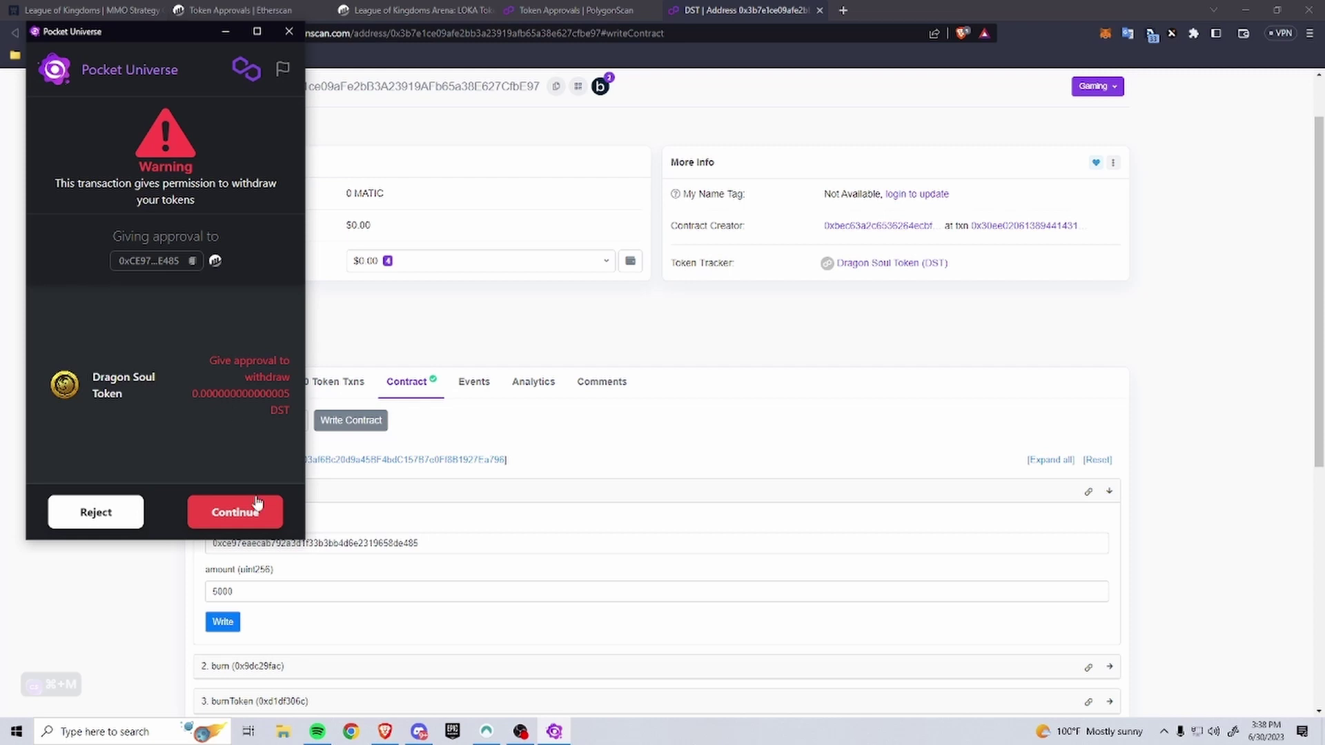
{"action": "left_click", "coordinate": [259, 521]}
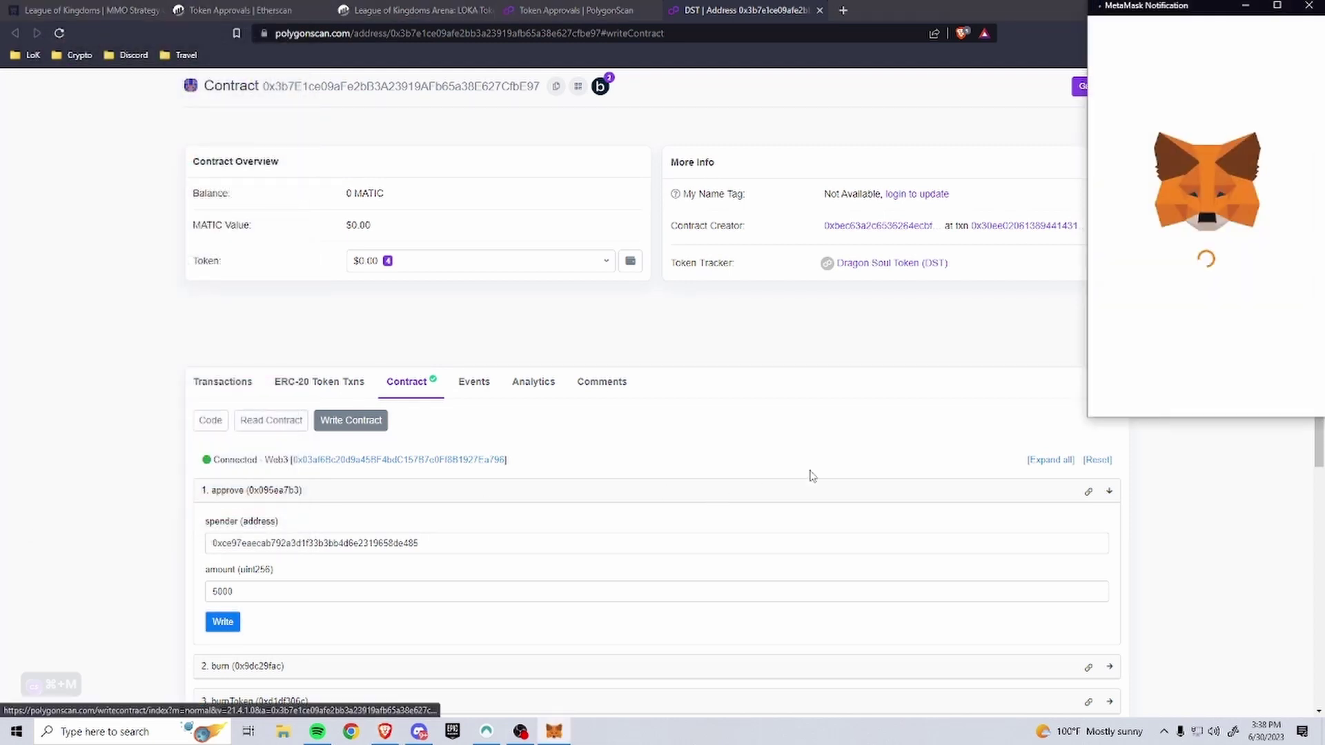
Resubmit the approve call and set a 5000 DST custom spending cap in MetaMask
{"action": "left_click", "coordinate": [236, 621]}
{"action": "left_click", "coordinate": [260, 520]}
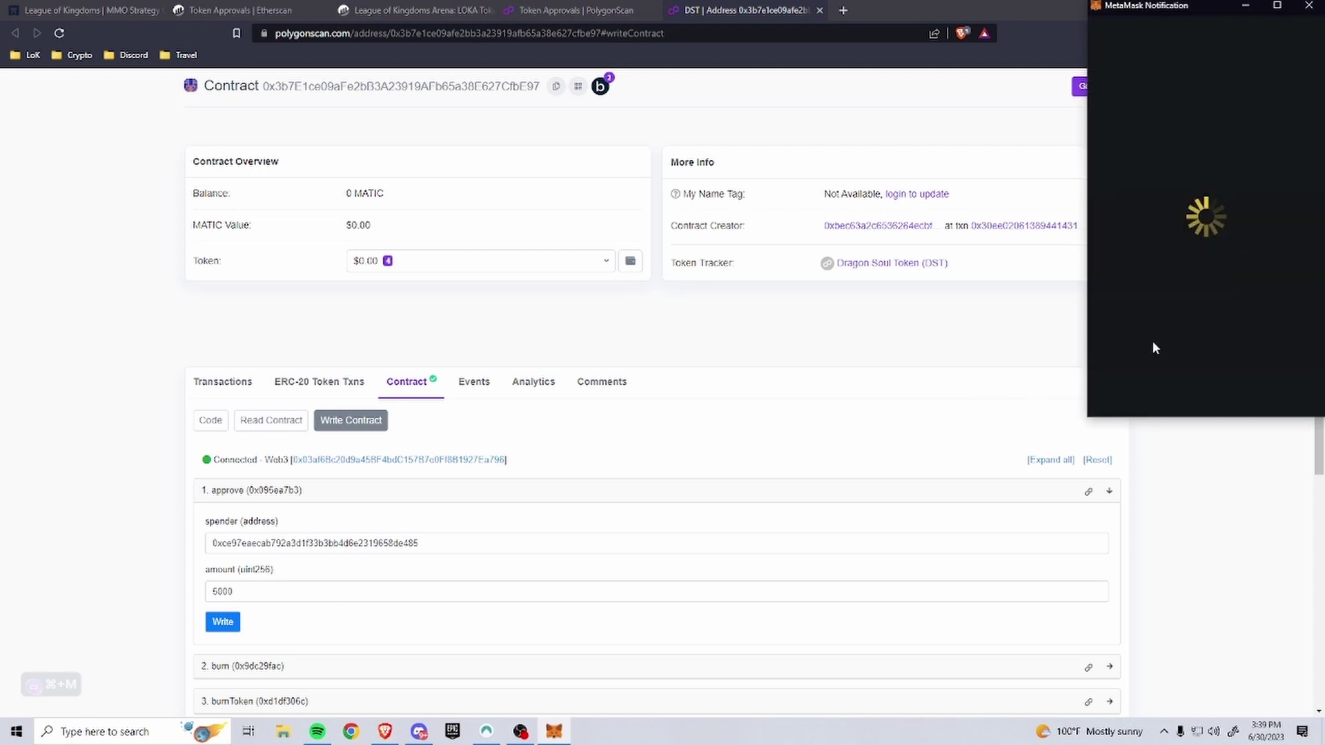
{"action": "scroll", "coordinate": [1164, 337], "scroll_direction": "down", "scroll_amount": 2}
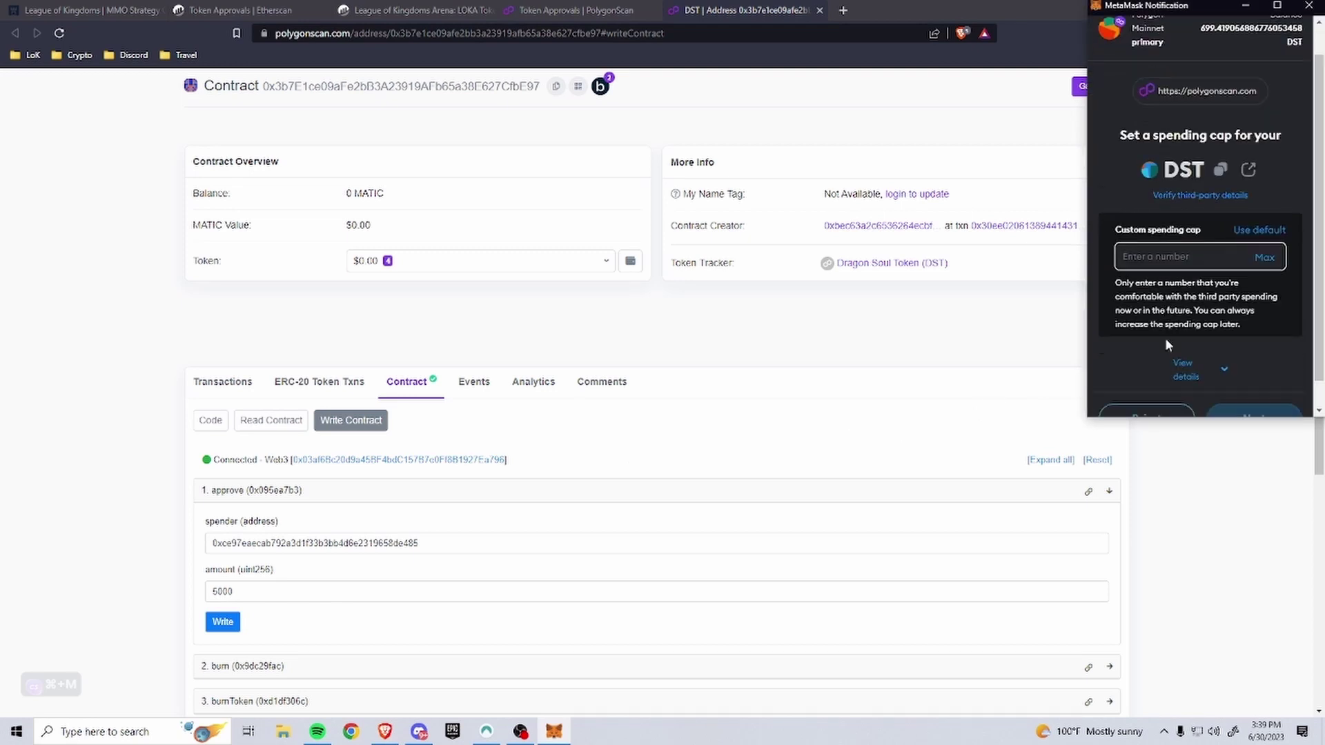
{"action": "scroll", "coordinate": [1185, 332], "scroll_direction": "up", "scroll_amount": 2}
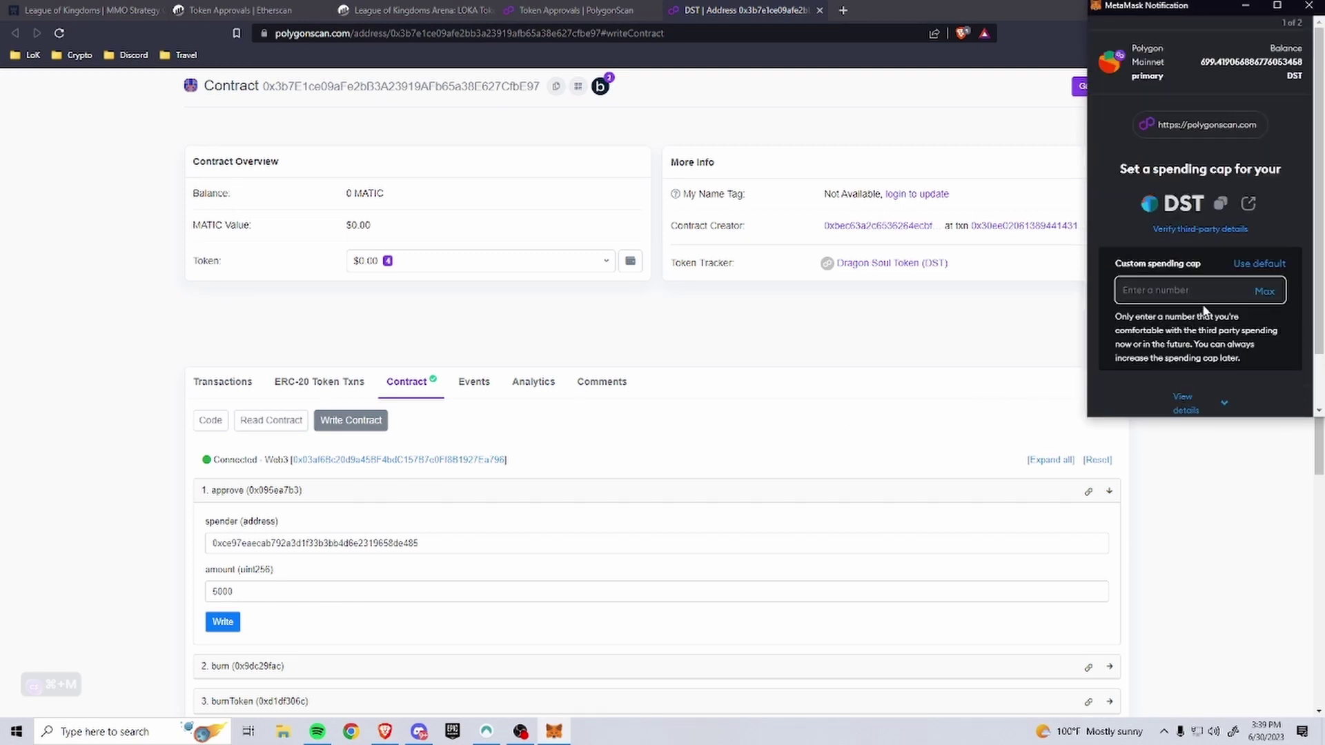
{"action": "left_click", "coordinate": [1186, 290]}
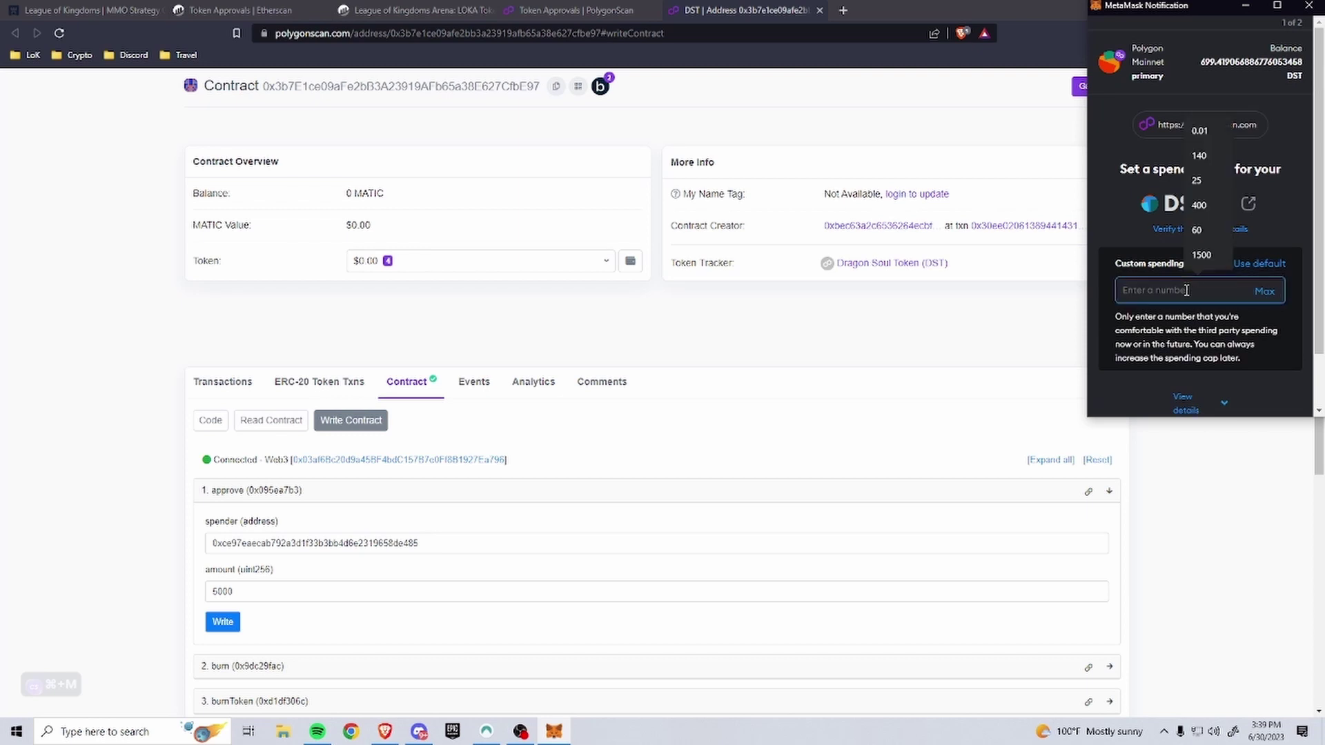
{"action": "type", "text": "5000"}
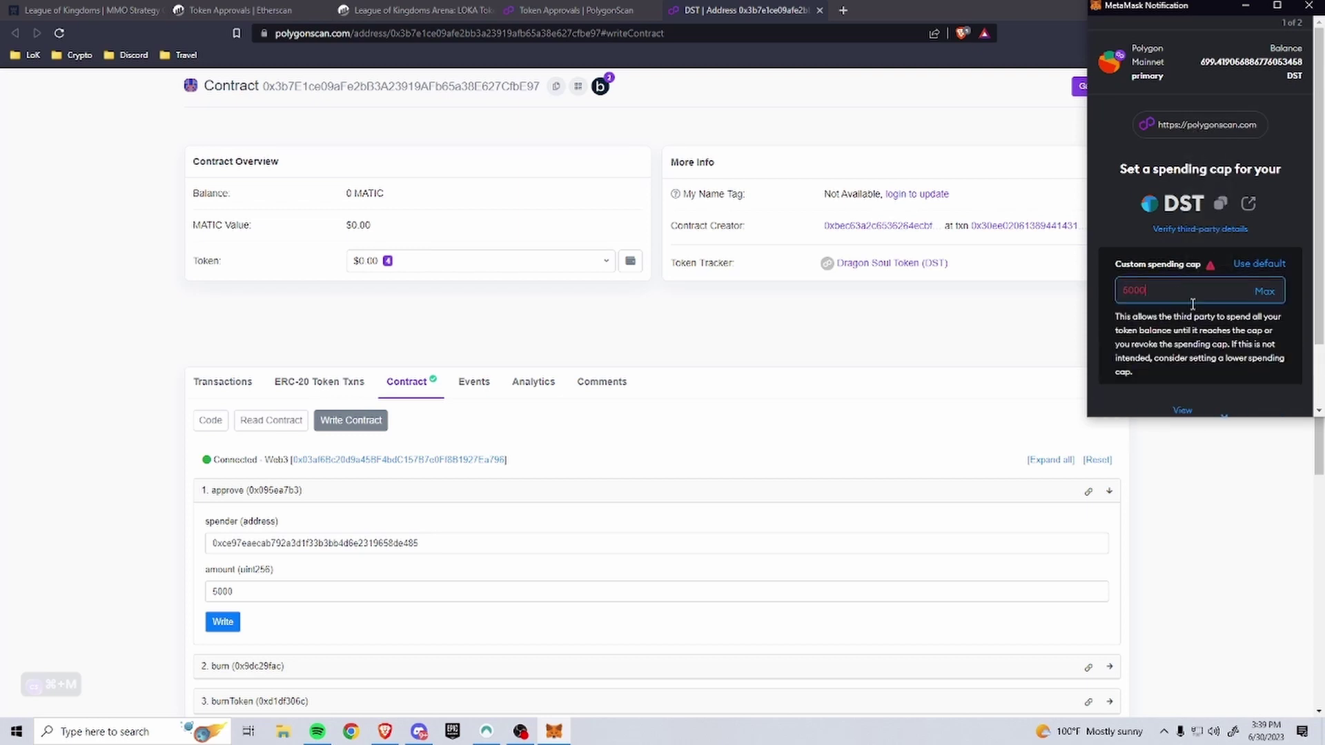
{"action": "scroll", "coordinate": [1214, 331], "scroll_direction": "down", "scroll_amount": 2}
{"action": "left_click", "coordinate": [1252, 390]}
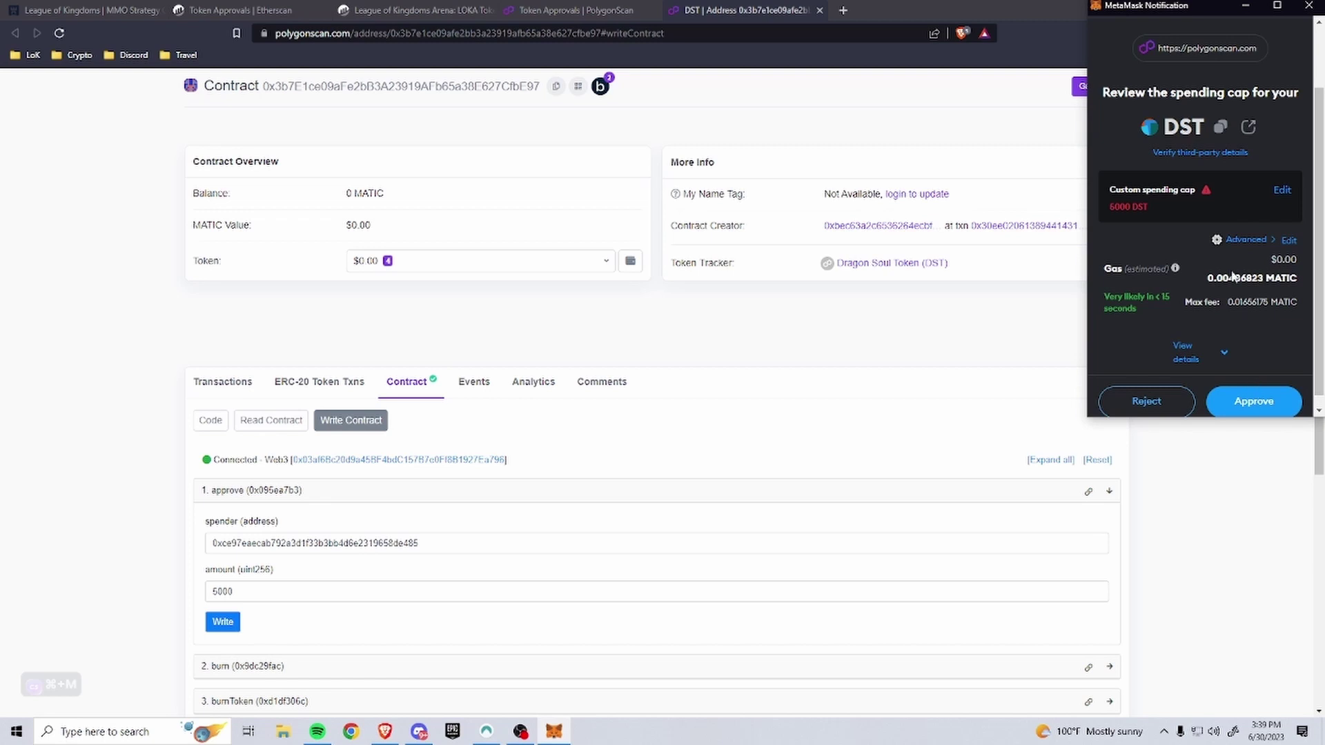
Set the gas fee to Market and approve the 5000 DST spending cap
{"action": "left_click", "coordinate": [1287, 240]}
{"action": "left_click", "coordinate": [1186, 171]}
{"action": "scroll", "coordinate": [1235, 331], "scroll_direction": "down", "scroll_amount": 1}
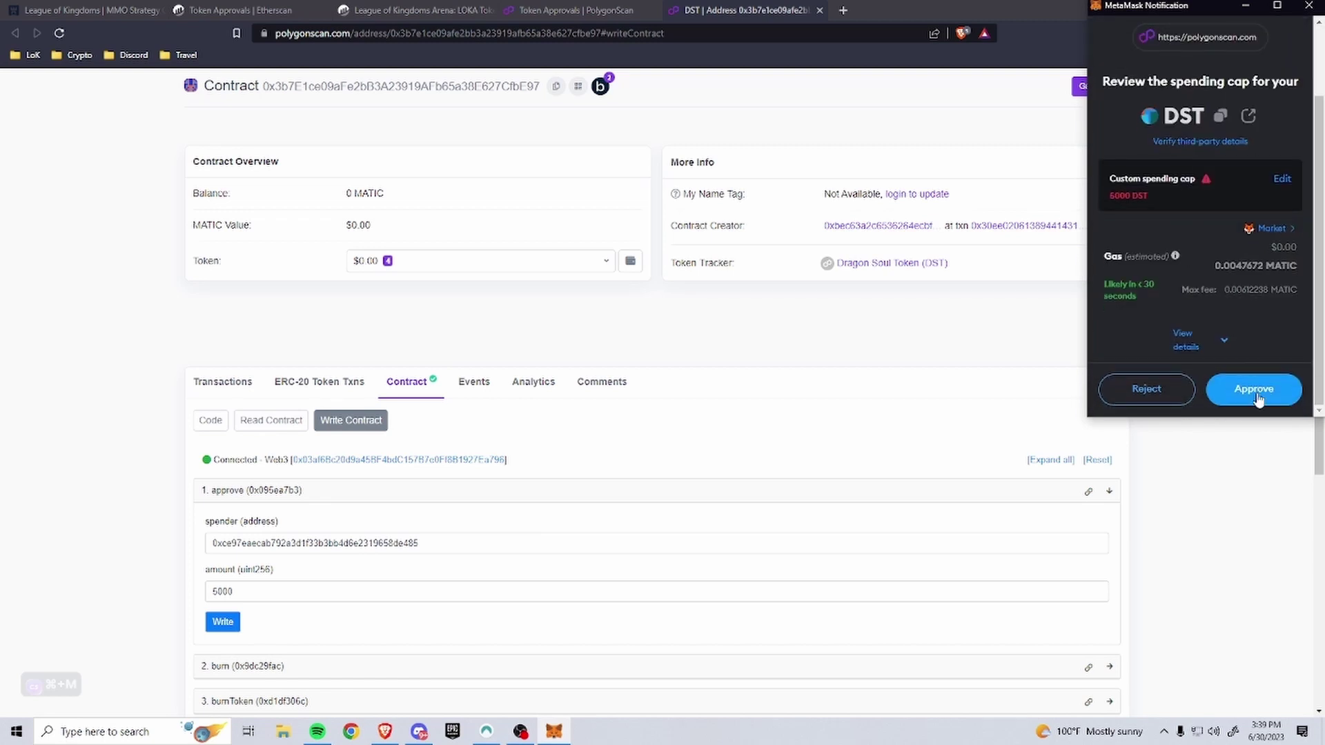
{"action": "left_click", "coordinate": [1256, 390]}
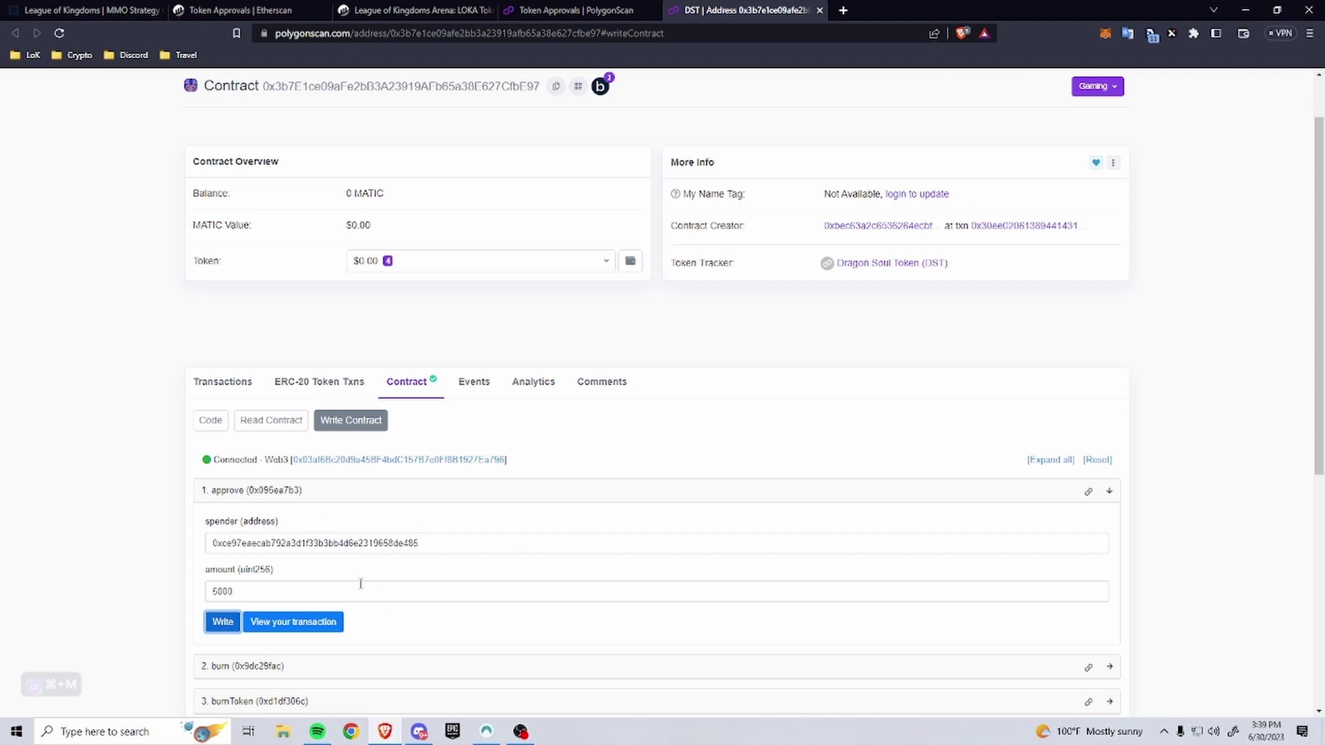
{"action": "left_click", "coordinate": [1104, 33]}
Reload the PolygonScan approvals checker to show the 5,000 DST Dragon Soul Token approval
{"action": "left_click", "coordinate": [576, 10]}
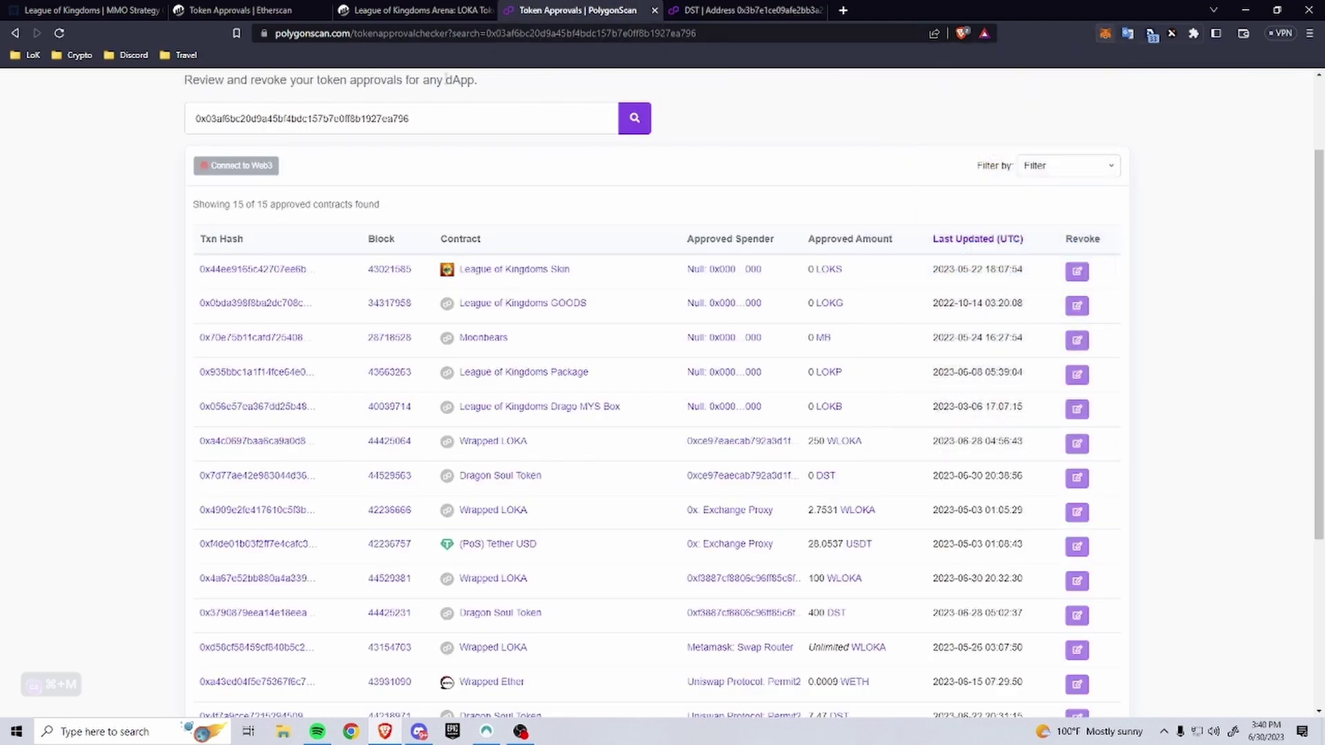
{"action": "left_click", "coordinate": [59, 33]}
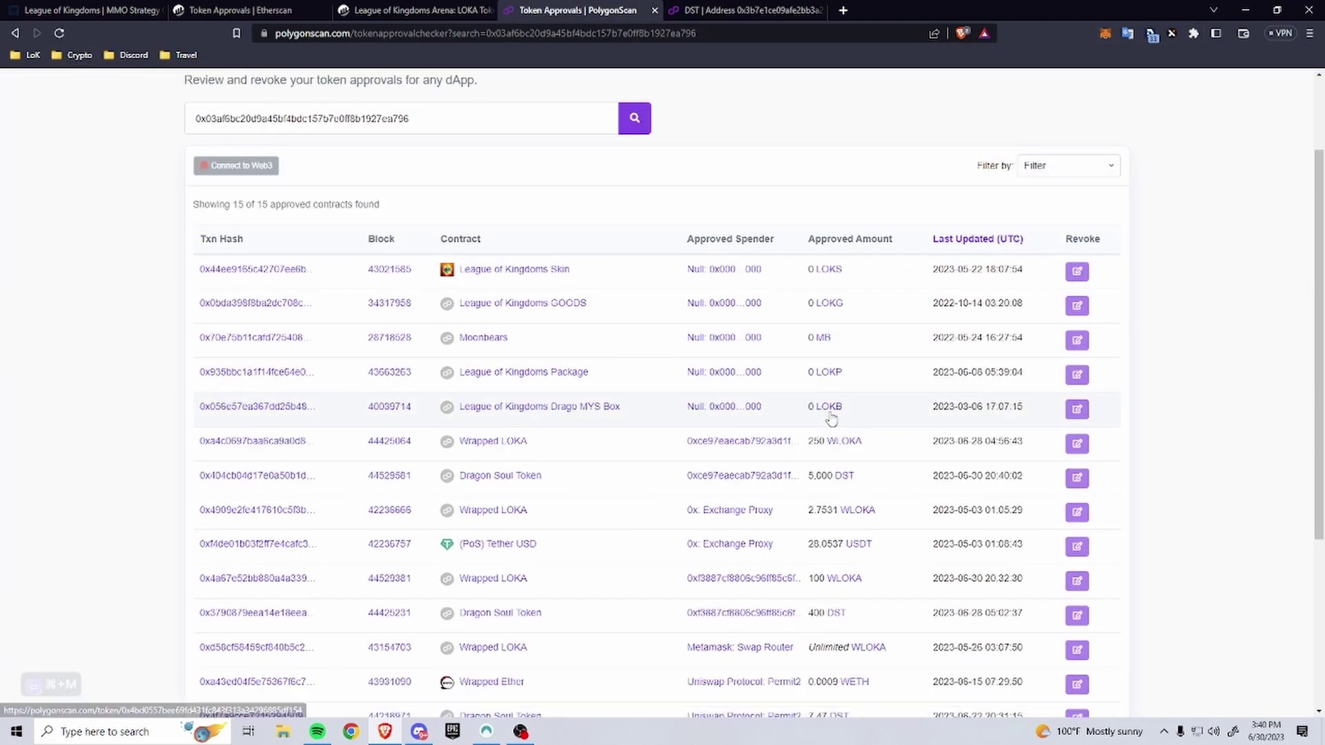